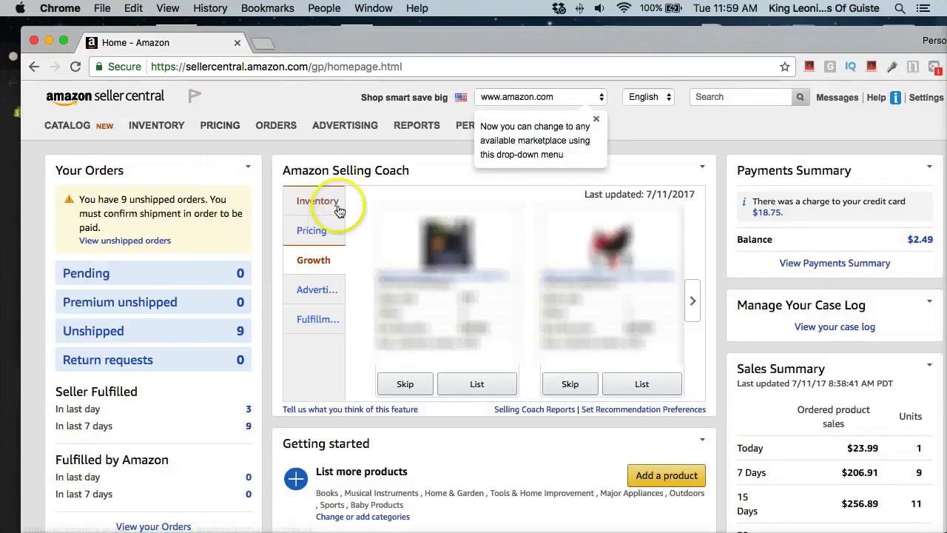
Step: Scroll down to the Sales Summary panel and open 'View more of your sales statistics'
scroll(561, 281, "down", 3)
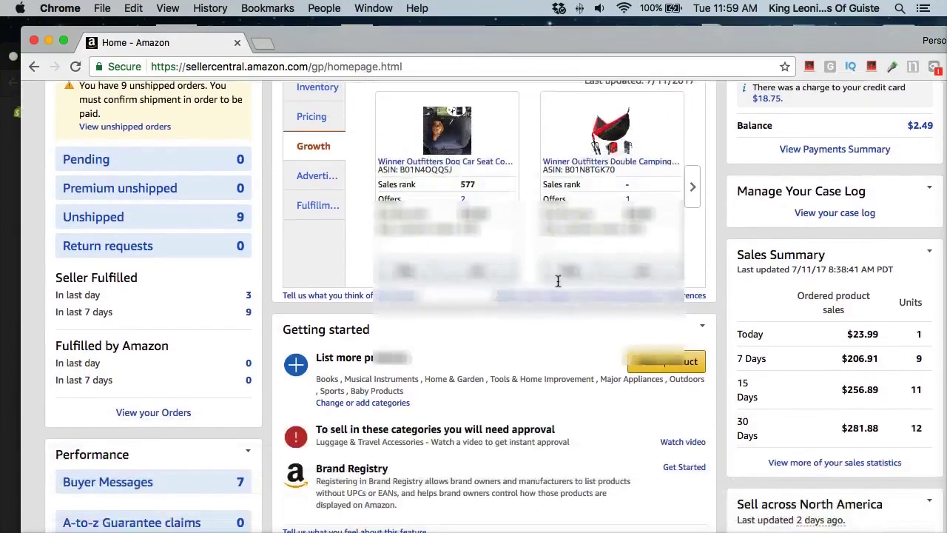
scroll(558, 281, "up", 3)
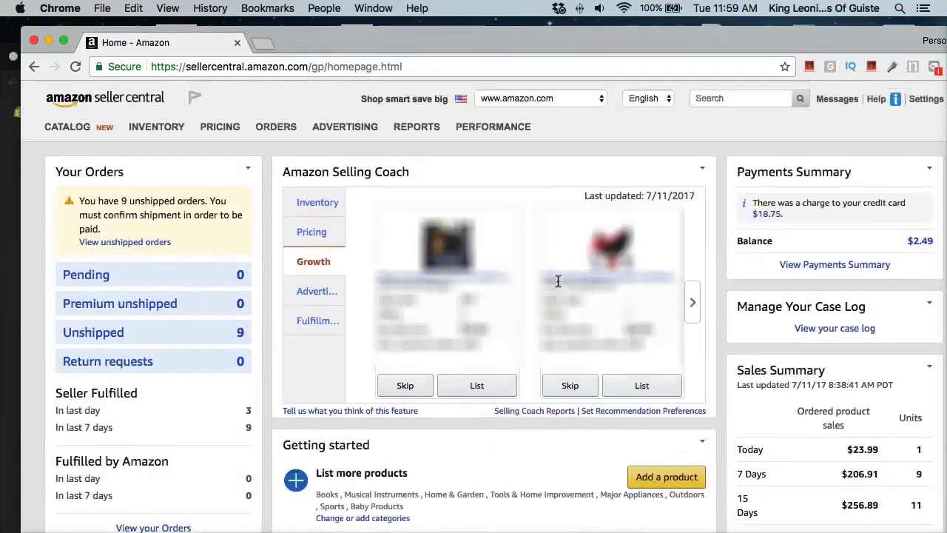
scroll(558, 281, "down", 2)
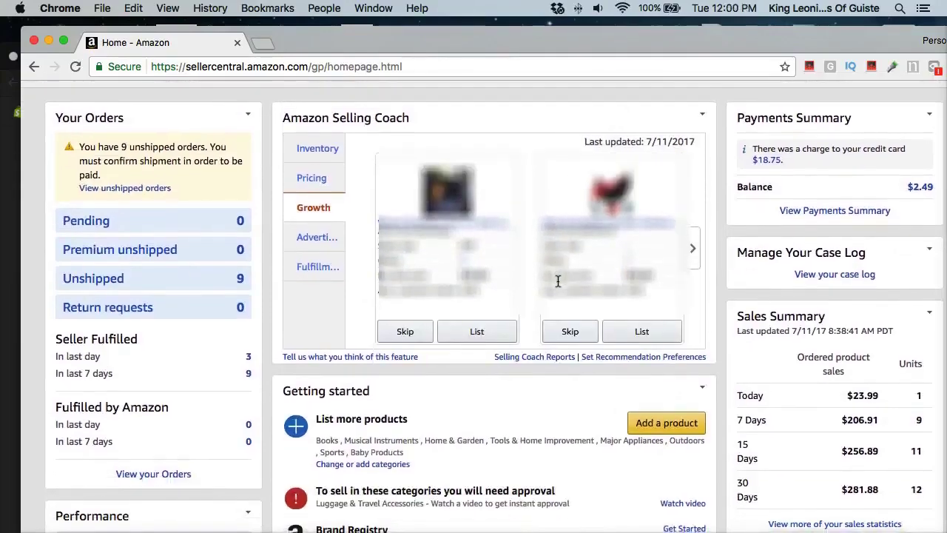
scroll(558, 281, "down", 3)
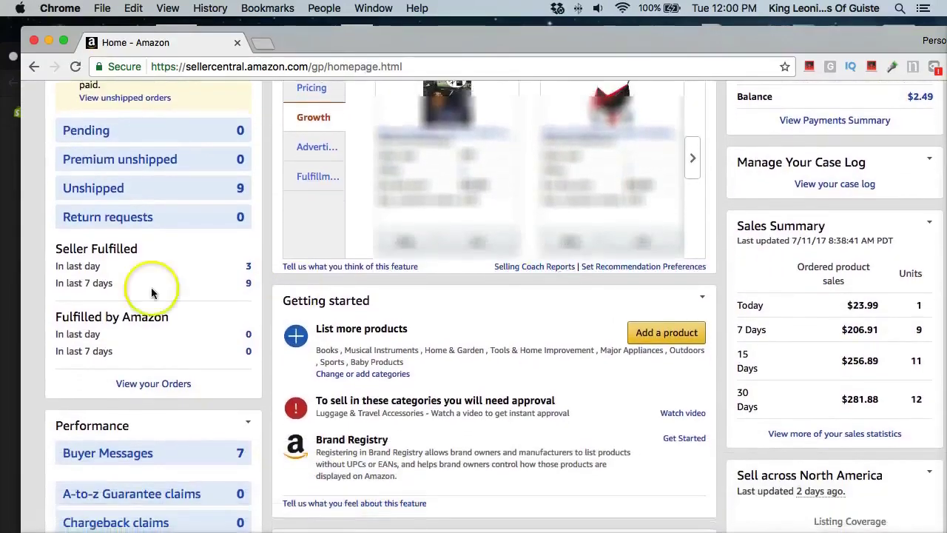
scroll(481, 374, "down", 1)
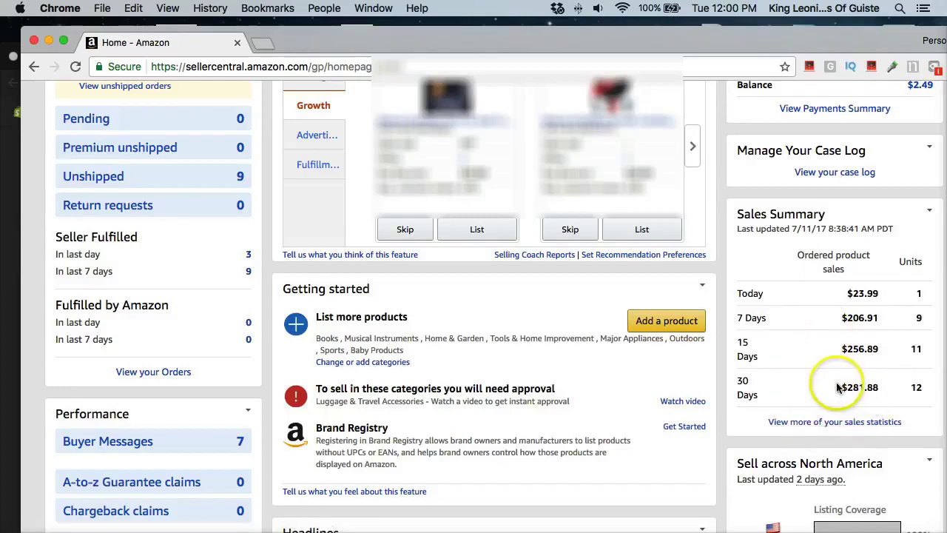
left_click(828, 423)
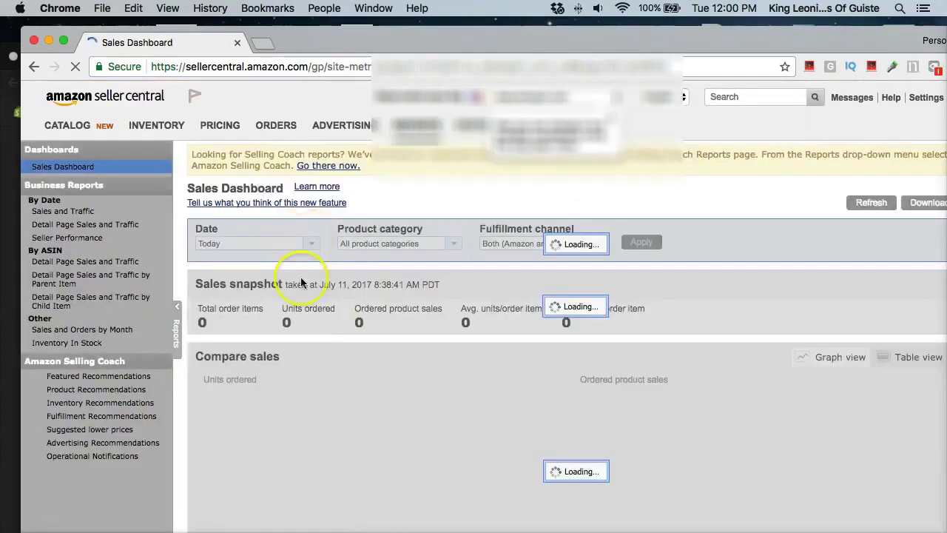
scroll(285, 284, "down", 5)
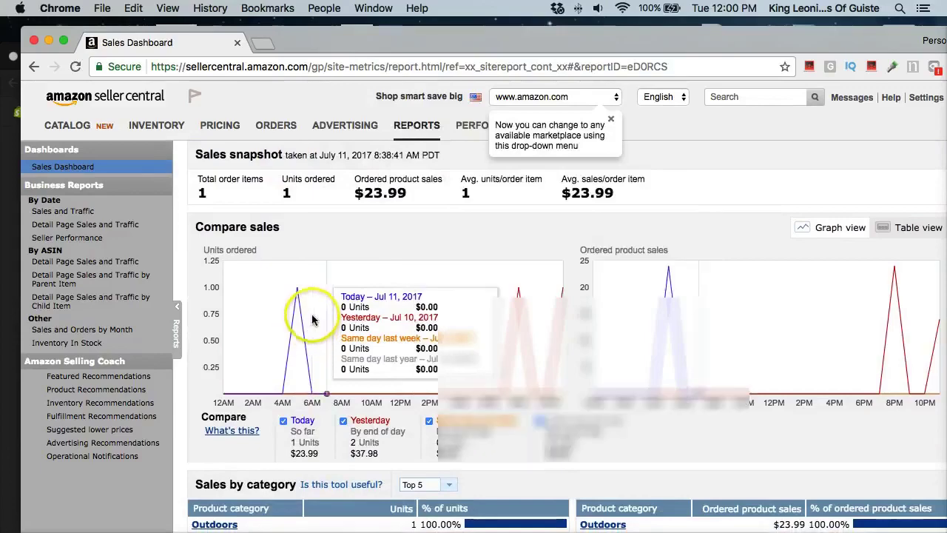
scroll(312, 322, "up", 4)
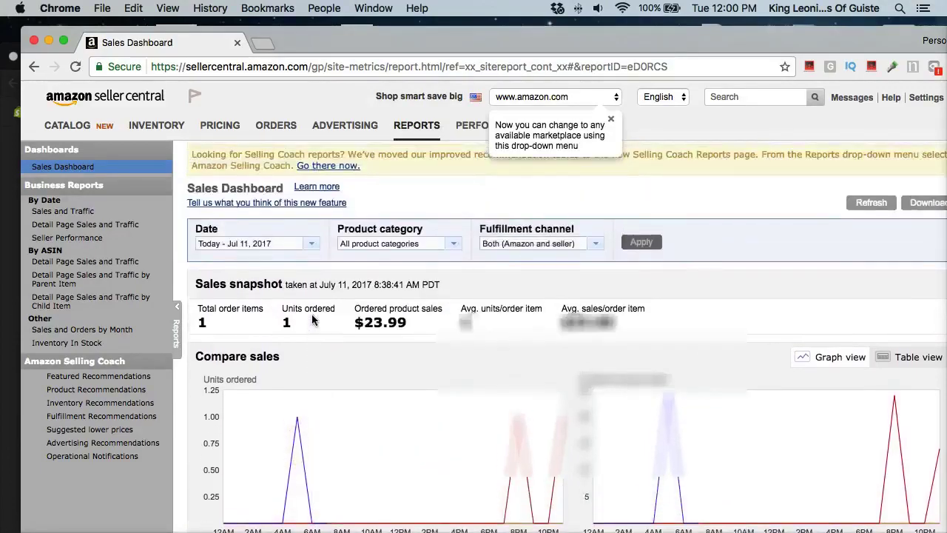
scroll(312, 320, "down", 5)
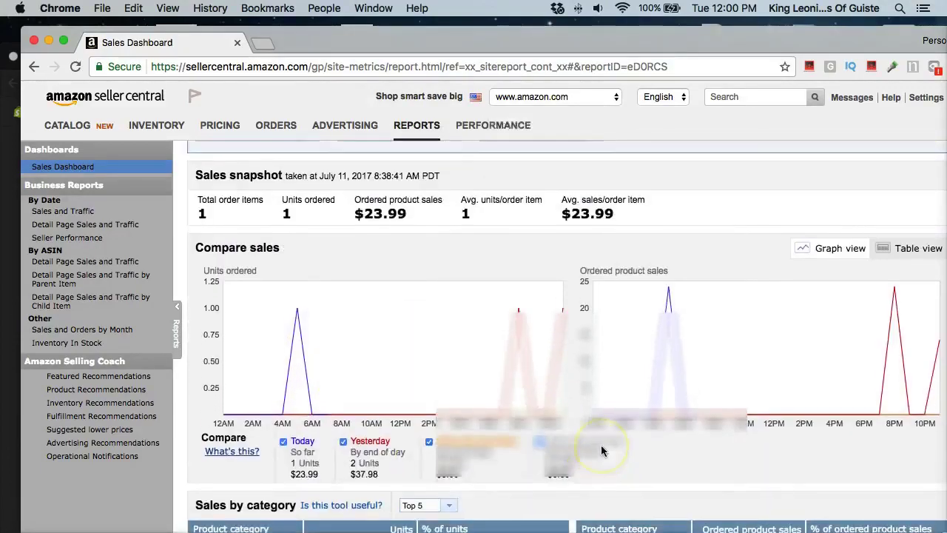
scroll(601, 446, "up", 4)
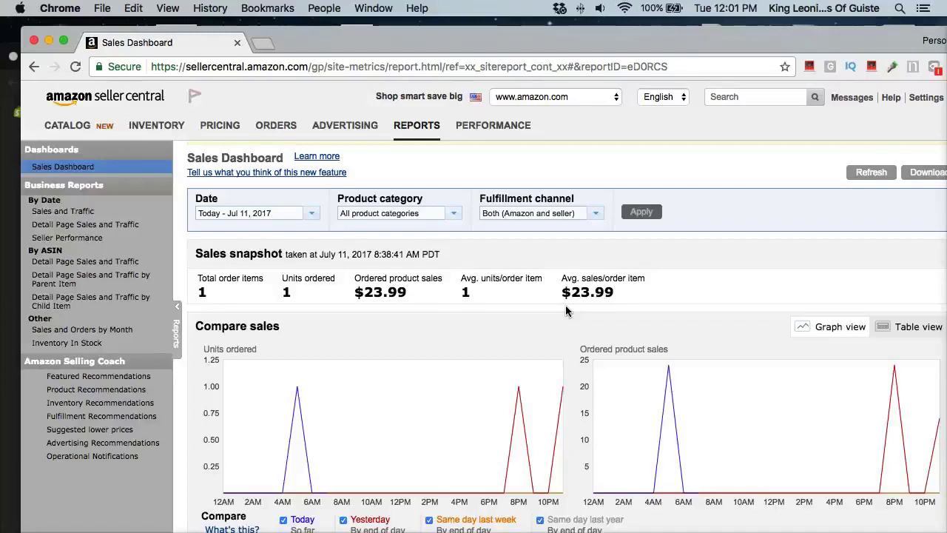
scroll(566, 310, "down", 2)
scroll(566, 311, "up", 1)
scroll(565, 307, "up", 2)
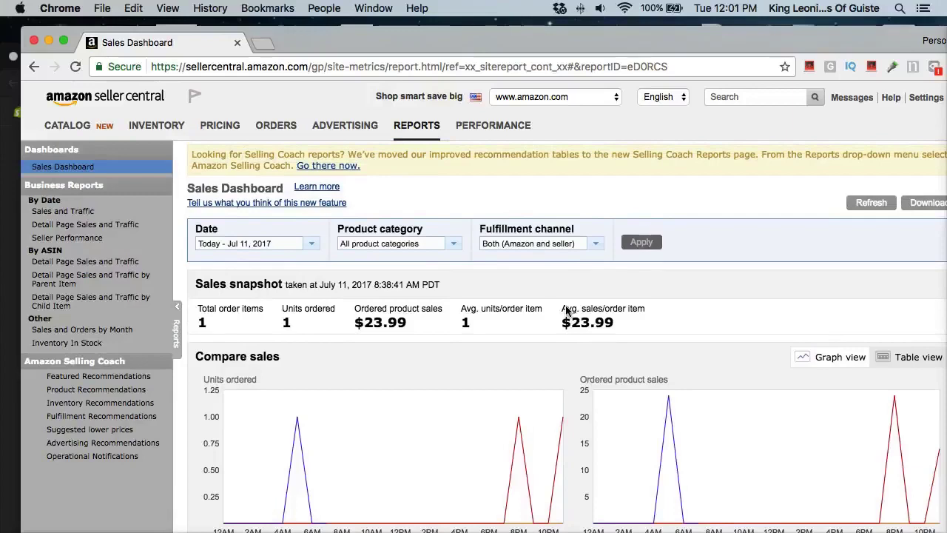
scroll(281, 250, "down", 2)
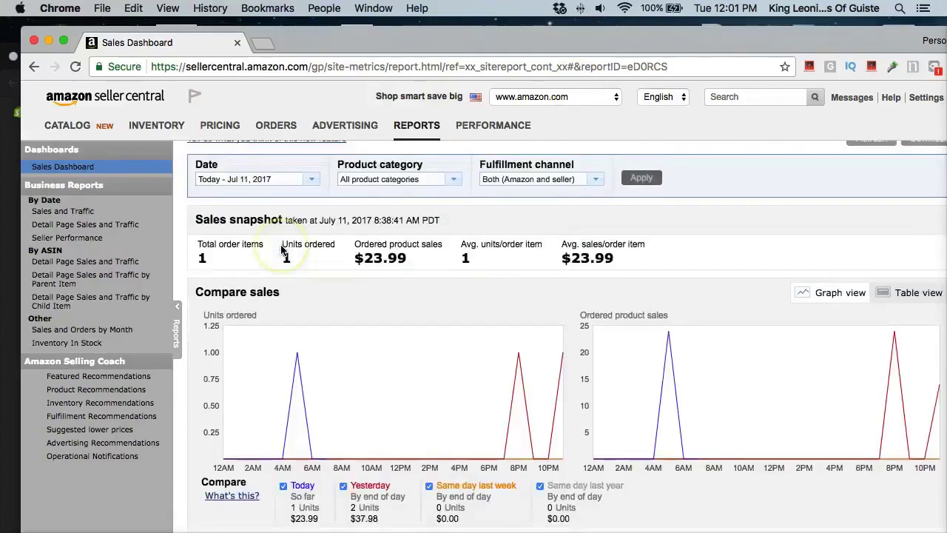
scroll(281, 249, "down", 2)
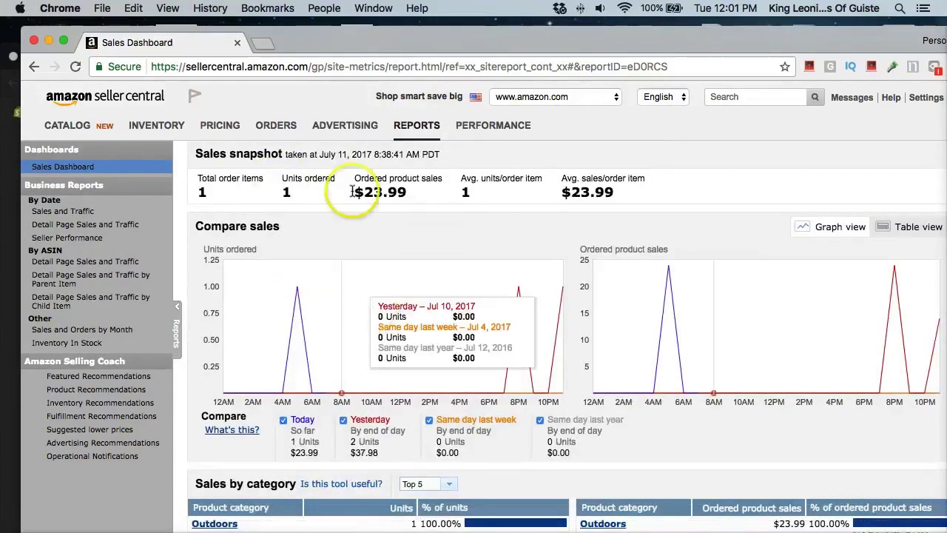
scroll(370, 358, "up", 3)
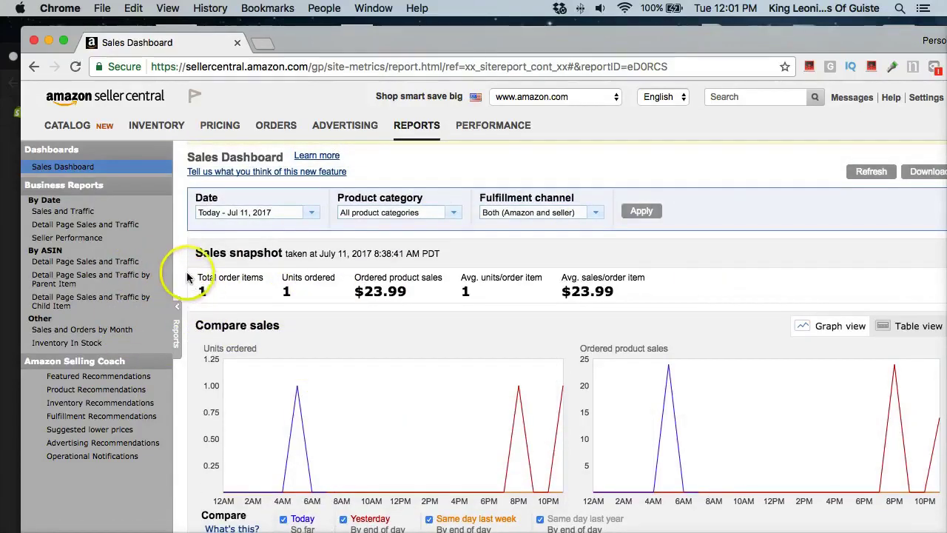
scroll(442, 254, "down", 2)
scroll(441, 254, "up", 2)
mouse_move(417, 140)
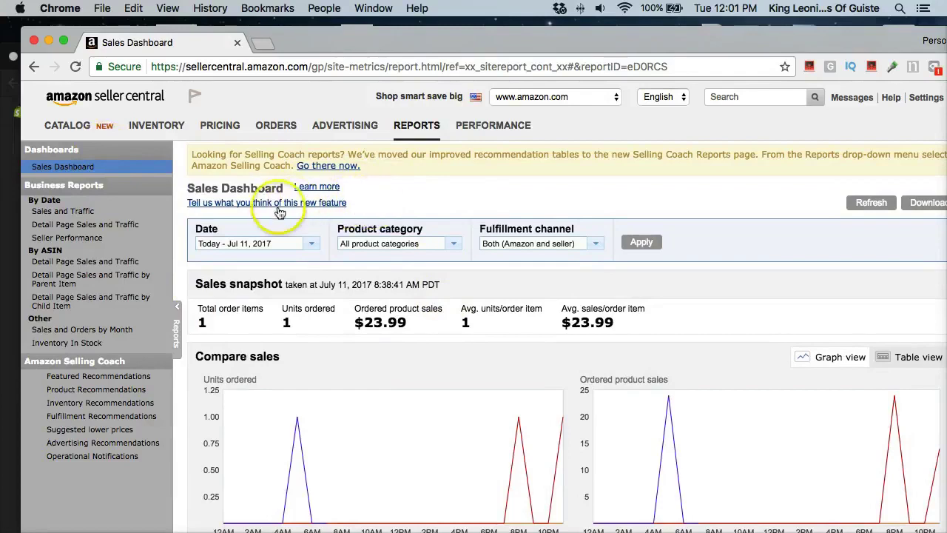
mouse_move(70, 127)
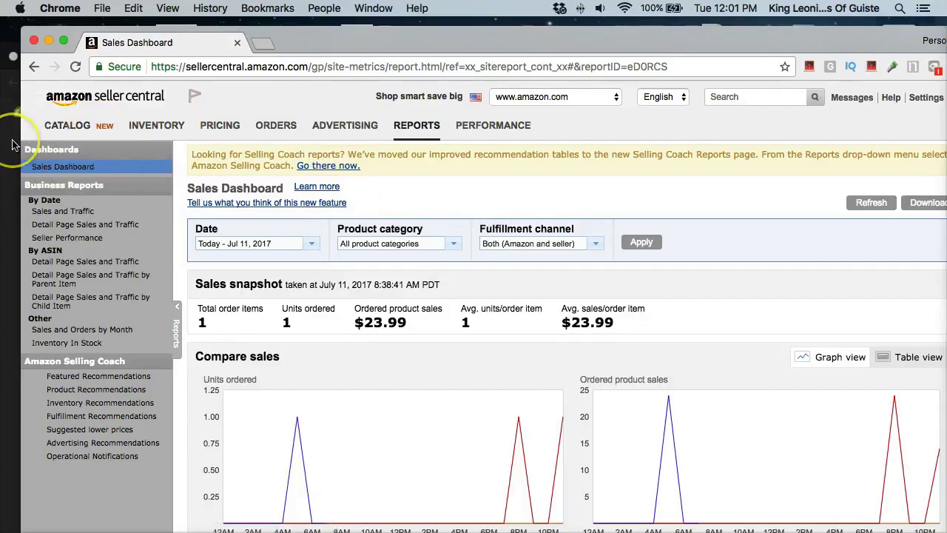
Step: Open an incognito window and go to sellercentral.amazon.com, correcting a typo in the address
key("super+shift+n")
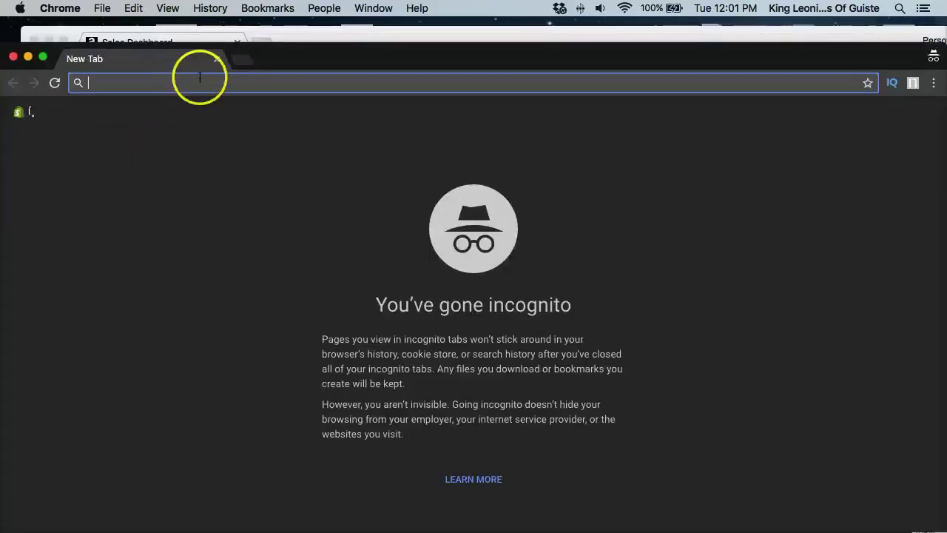
left_click(203, 87)
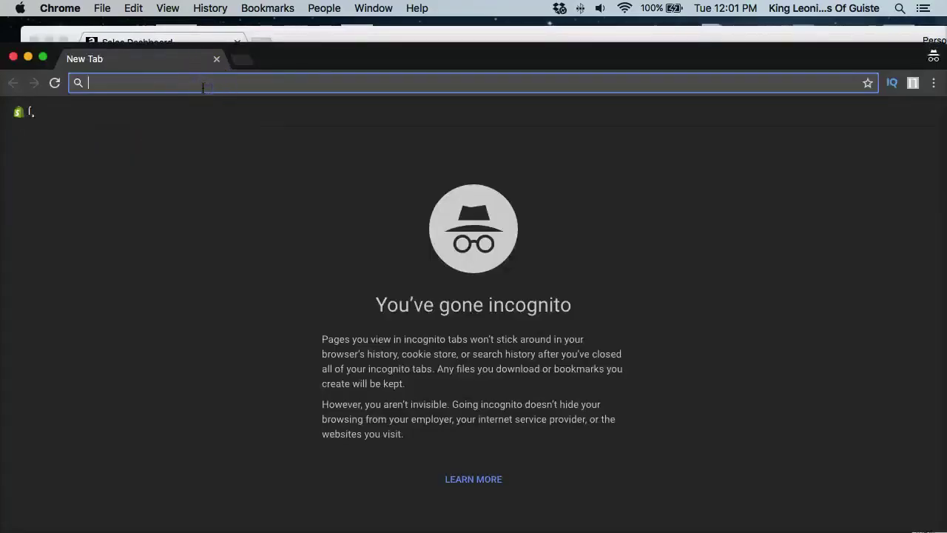
type("sellercenter.")
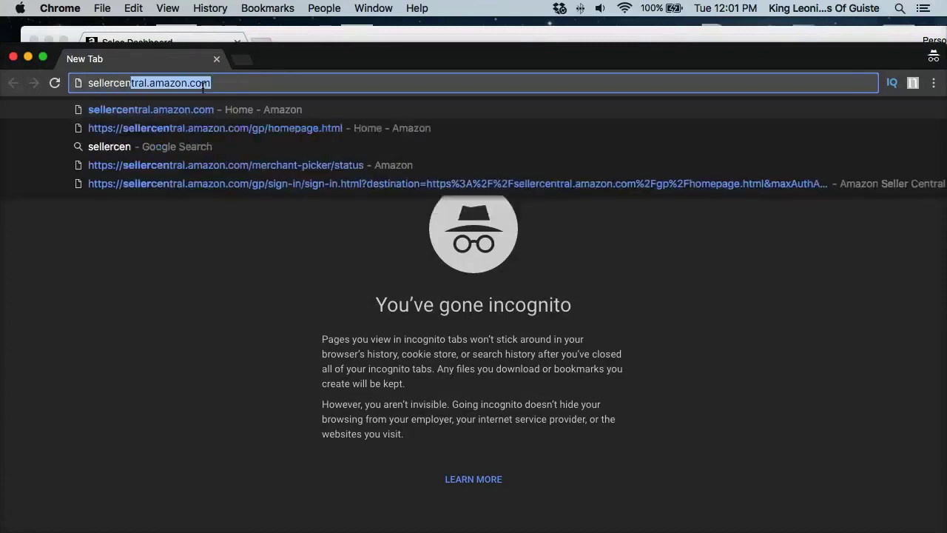
key("BackSpace")
key("BackSpace")
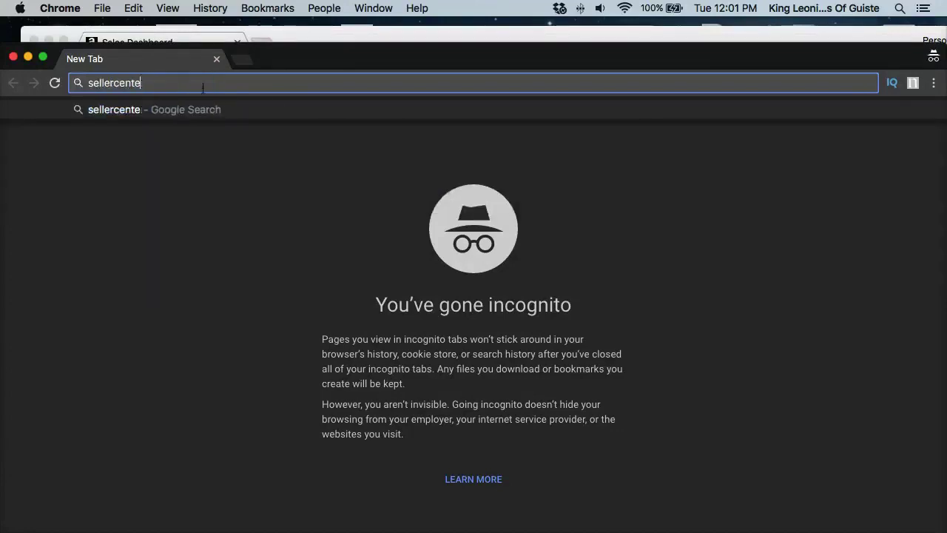
key("BackSpace")
type("ral.amazon.com")
key("Return")
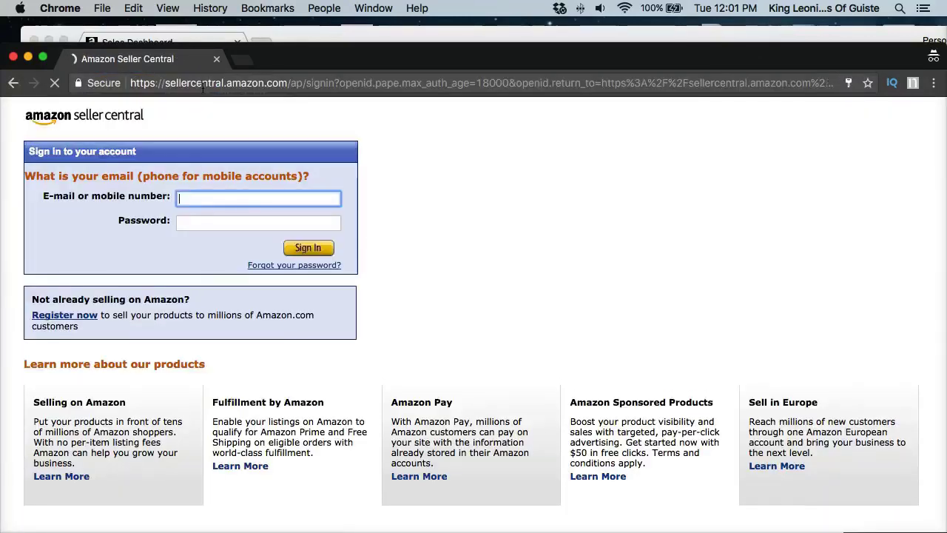
Step: Follow 'Register now' to the Sell on Amazon page and scroll back to the Start selling banner
left_click(72, 323)
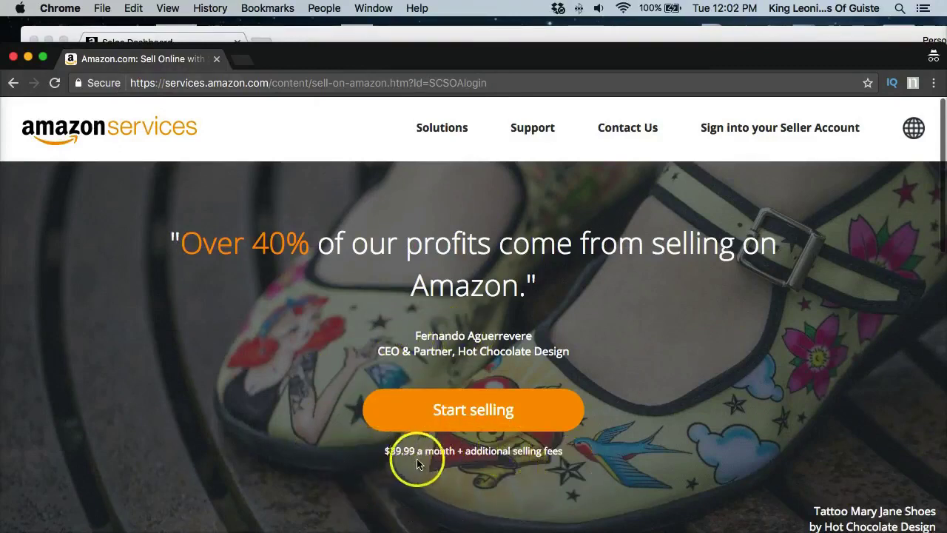
scroll(518, 451, "down", 10)
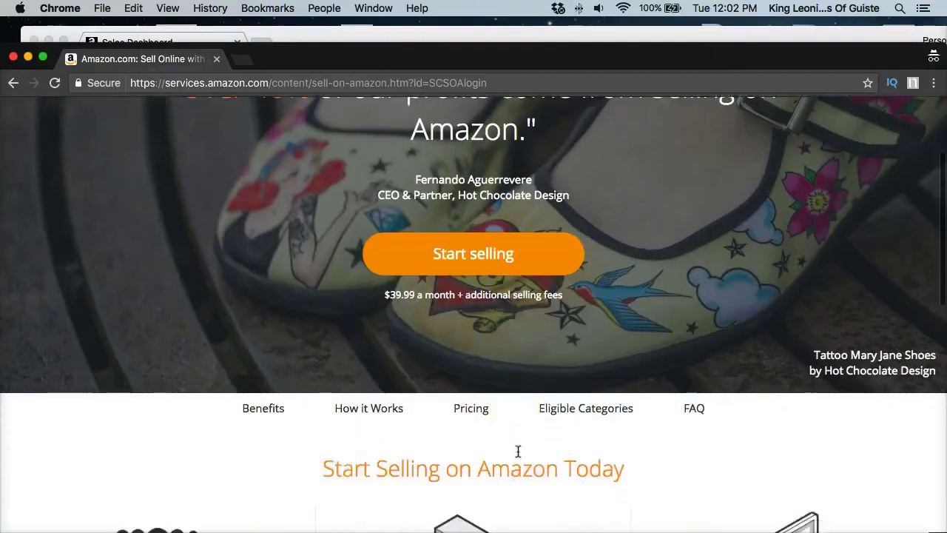
scroll(518, 450, "up", 6)
scroll(518, 451, "down", 15)
scroll(518, 450, "up", 13)
scroll(518, 450, "up", 6)
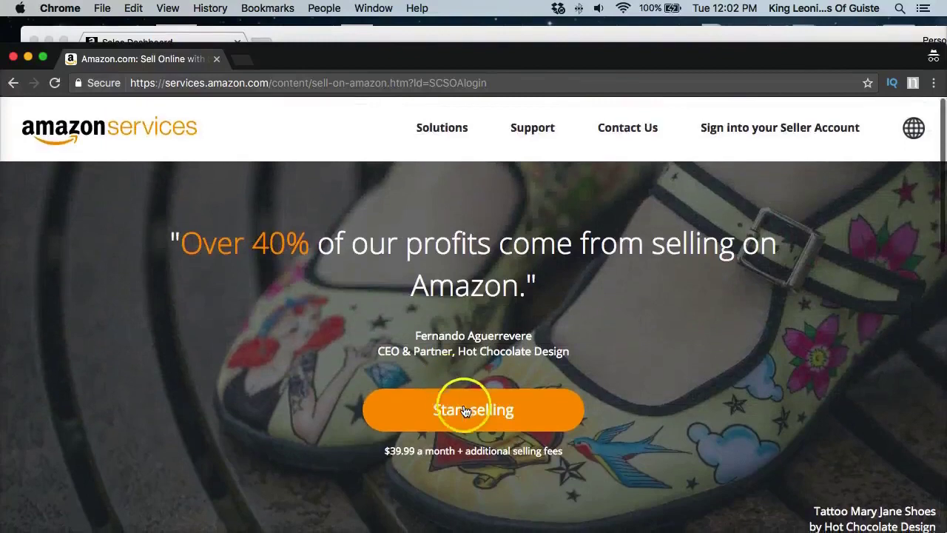
Step: Start creating a seller account and replace the prefilled email with the seller's address
left_click(465, 410)
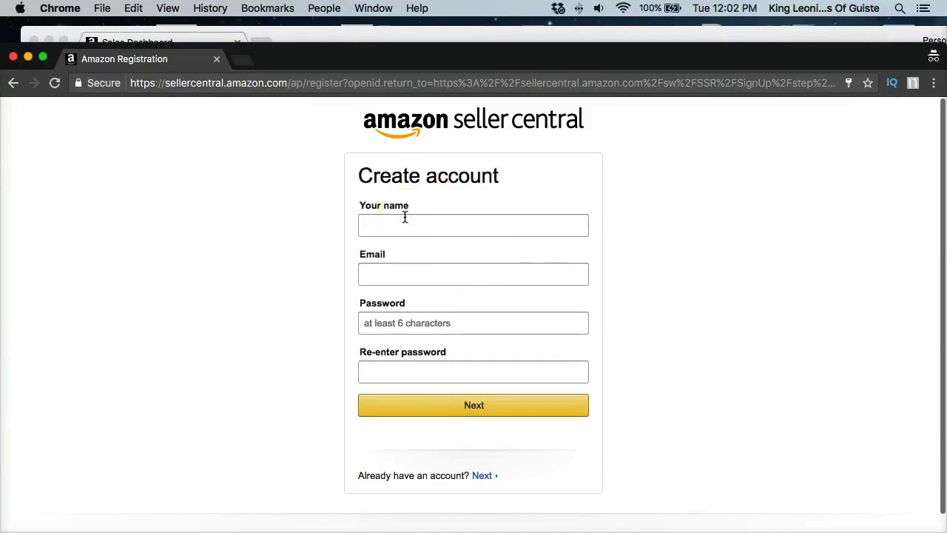
left_click(405, 217)
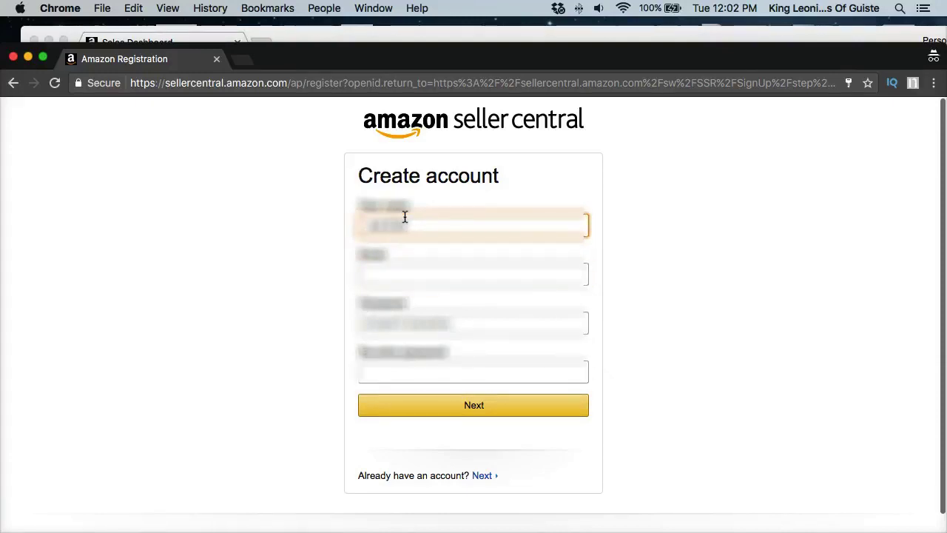
key("Tab")
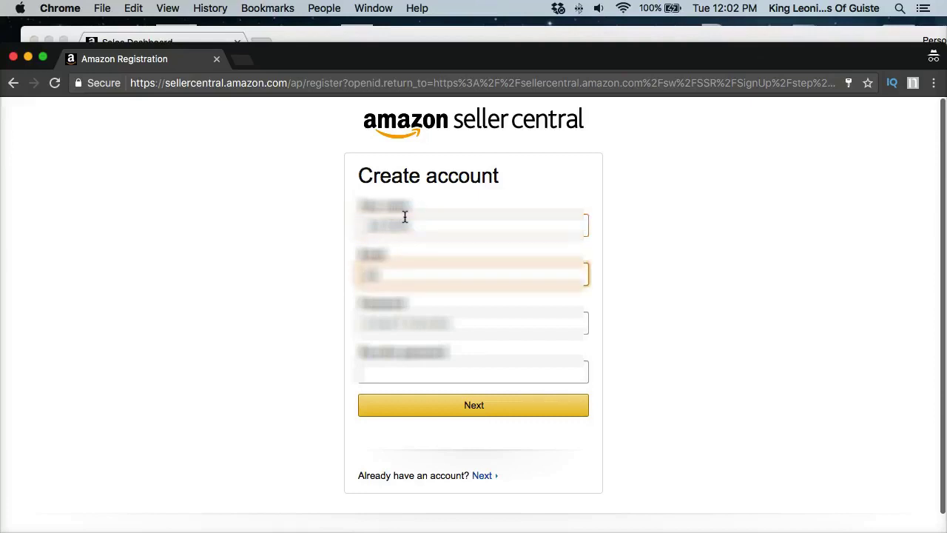
key("super+a")
key("BackSpace")
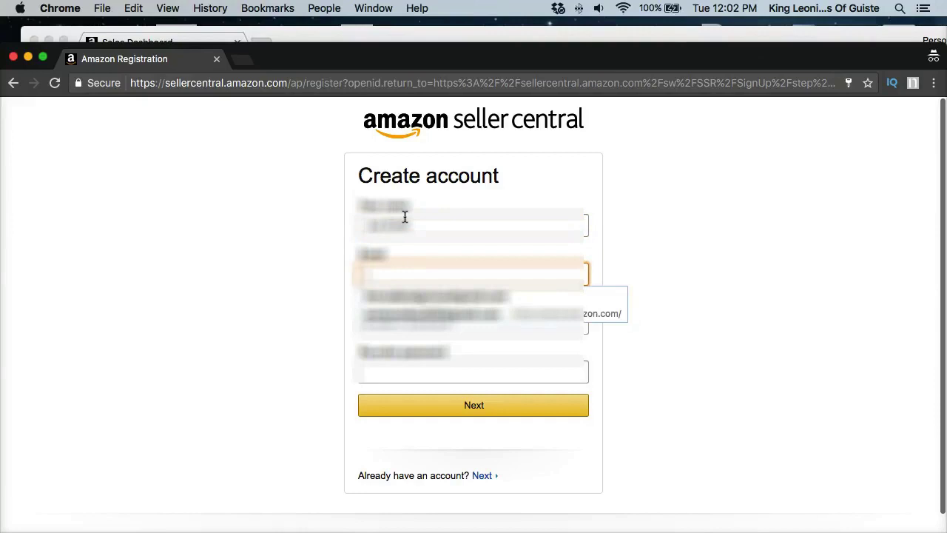
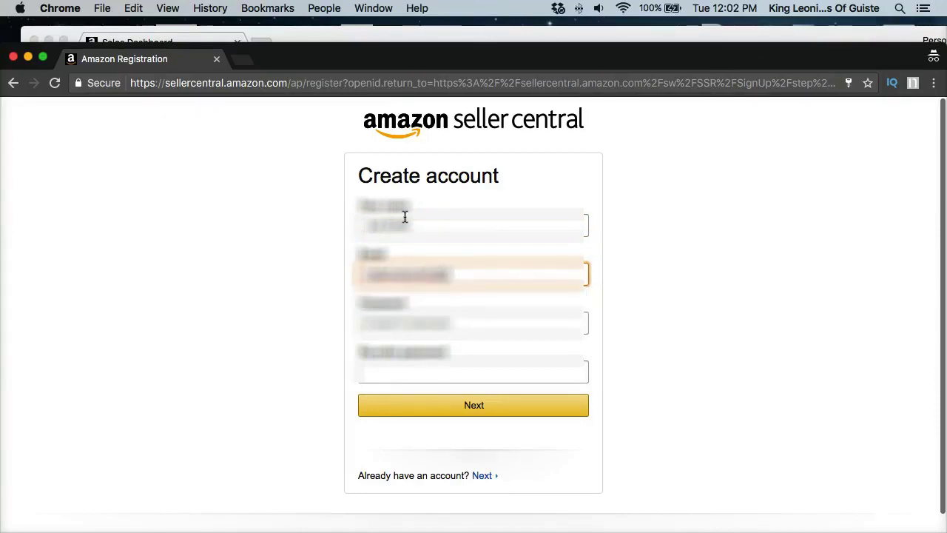
Step: Correct the seller's name, enter and confirm the password, and submit the form
key("shift+Tab")
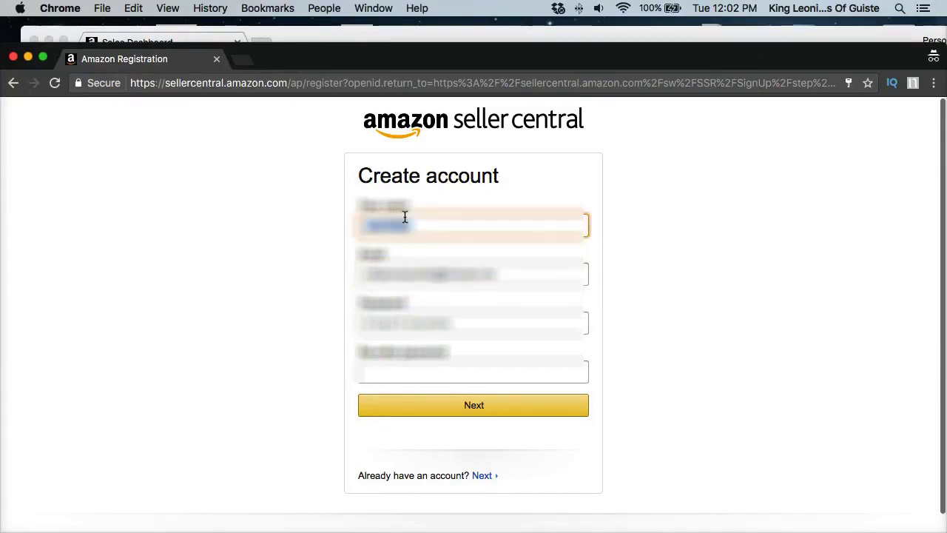
type("K")
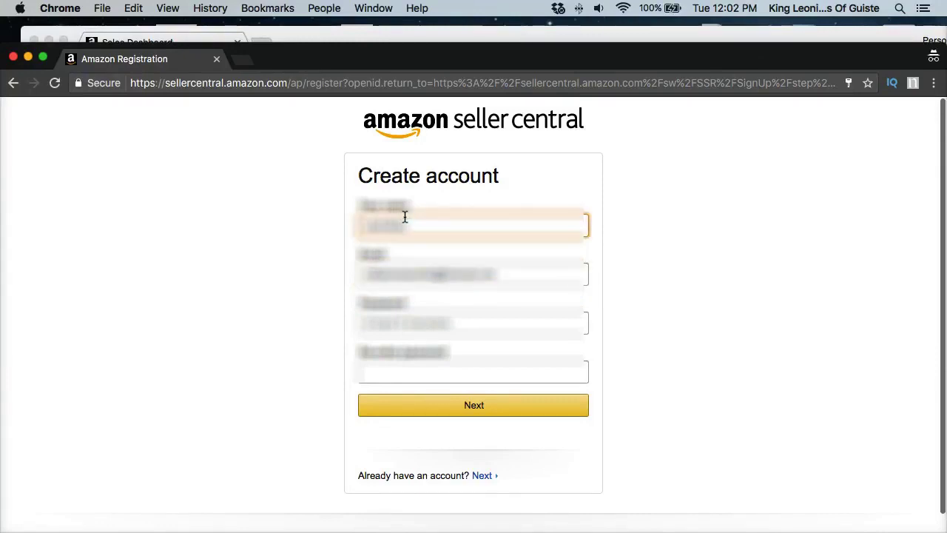
key("Tab")
key("Tab")
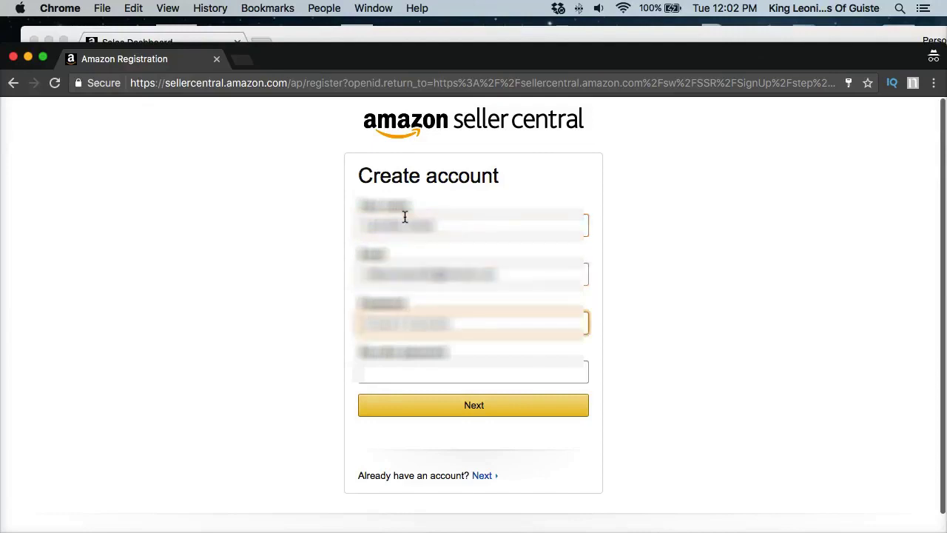
type("•••••")
key("Tab")
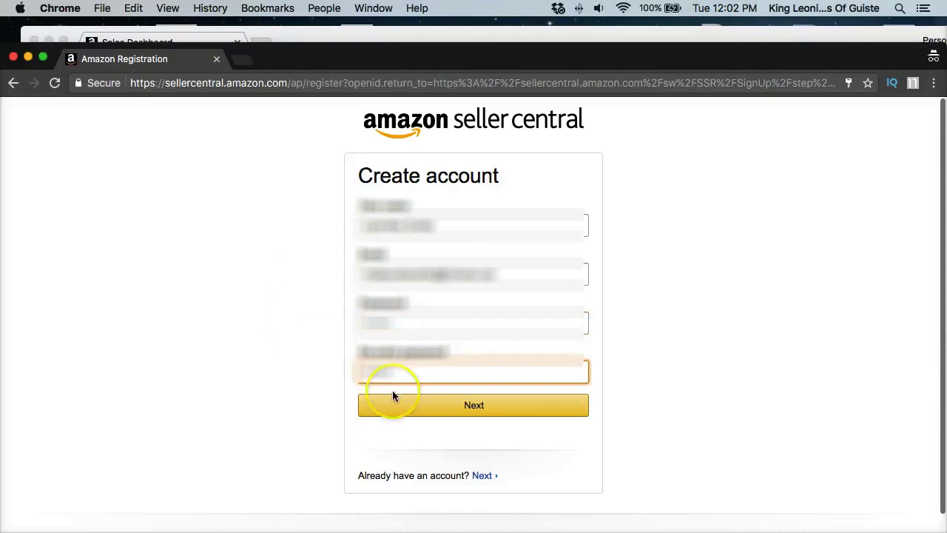
left_click(428, 413)
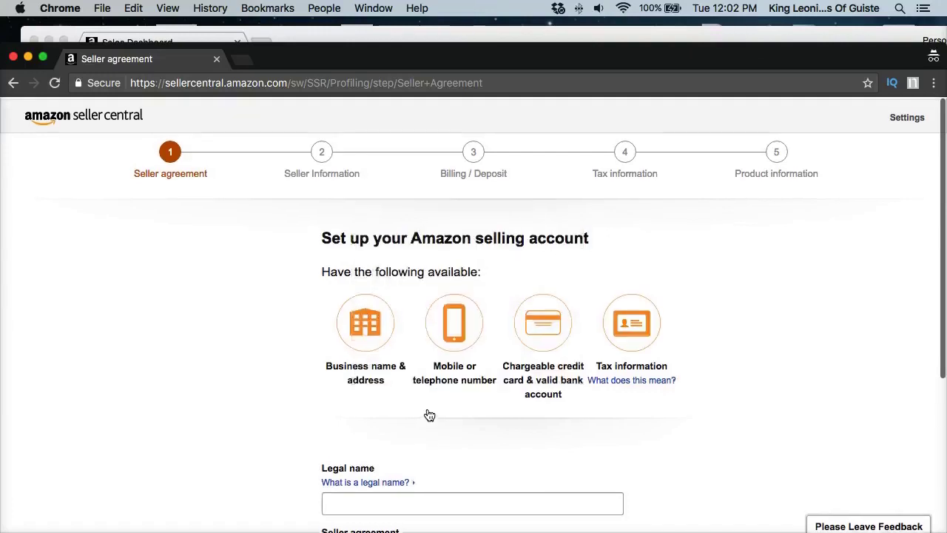
Step: Enter the seller's legal name and tick the Business Solutions Agreement checkbox
scroll(430, 415, "down", 2)
scroll(429, 415, "up", 2)
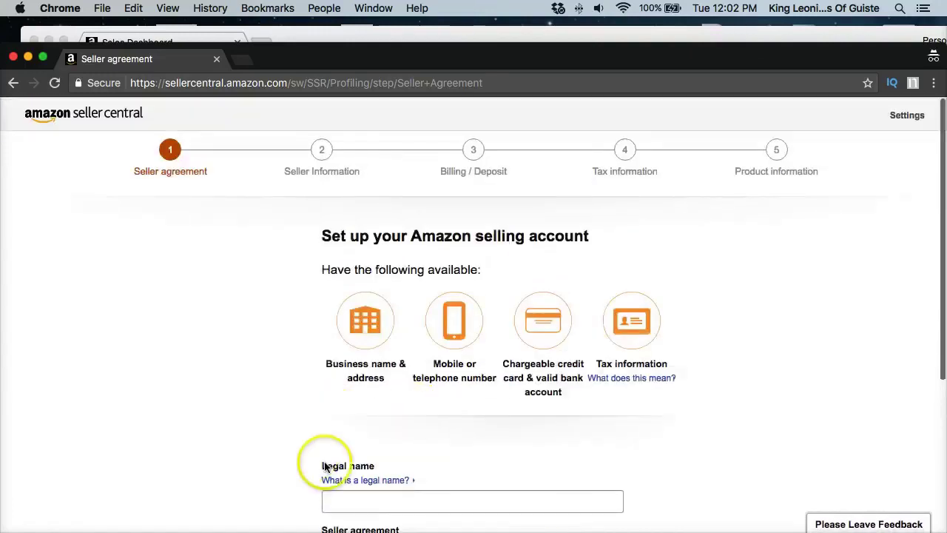
scroll(419, 478, "down", 2)
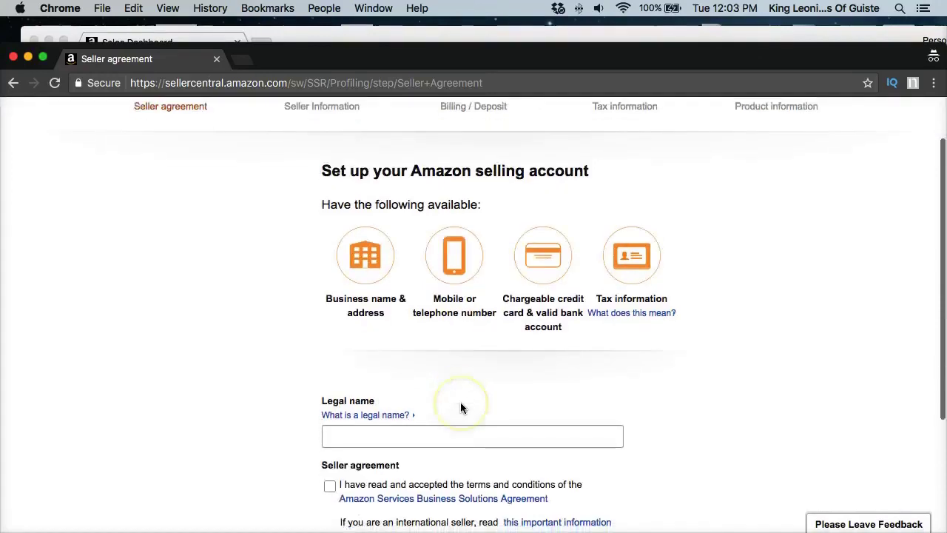
left_click(459, 408)
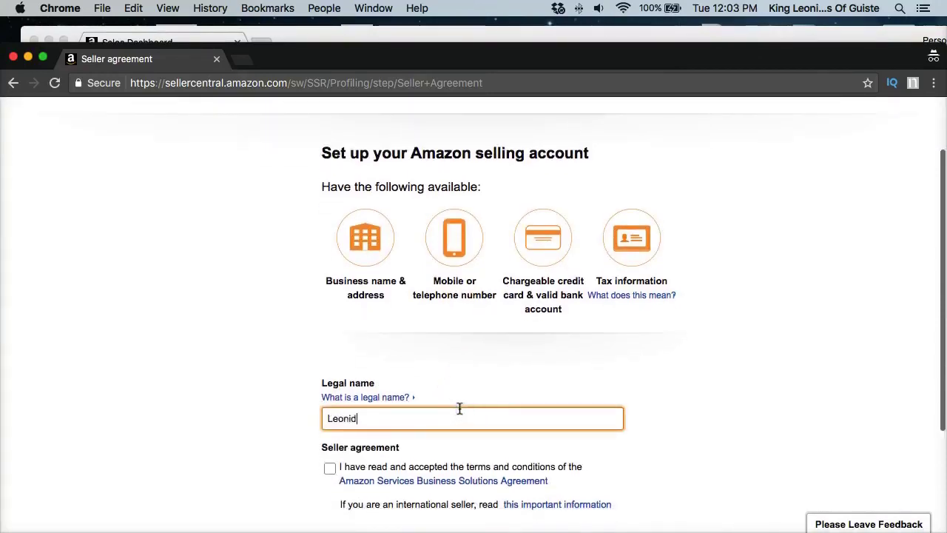
scroll(378, 481, "down", 3)
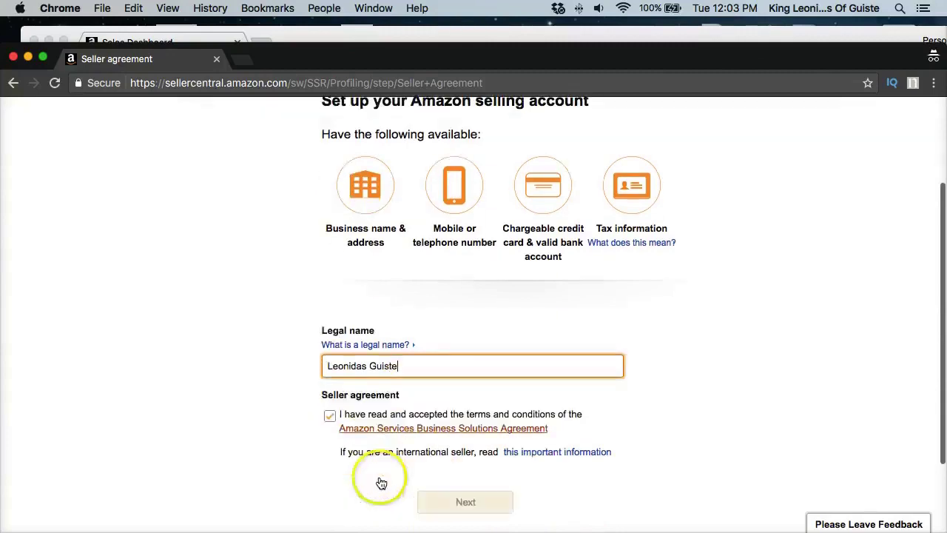
left_click(330, 404)
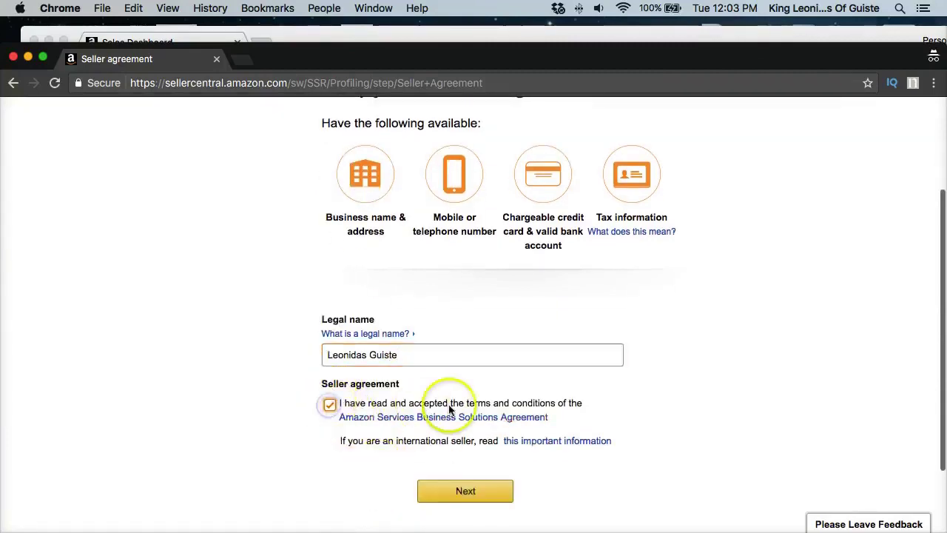
Step: Open the Business Solutions Agreement link in a new tab and switch to it
right_click(407, 420)
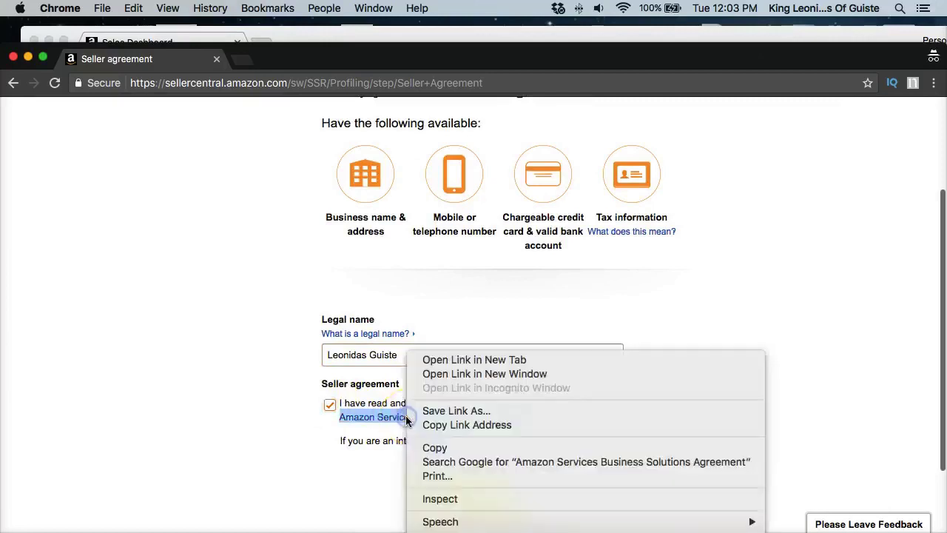
left_click(430, 362)
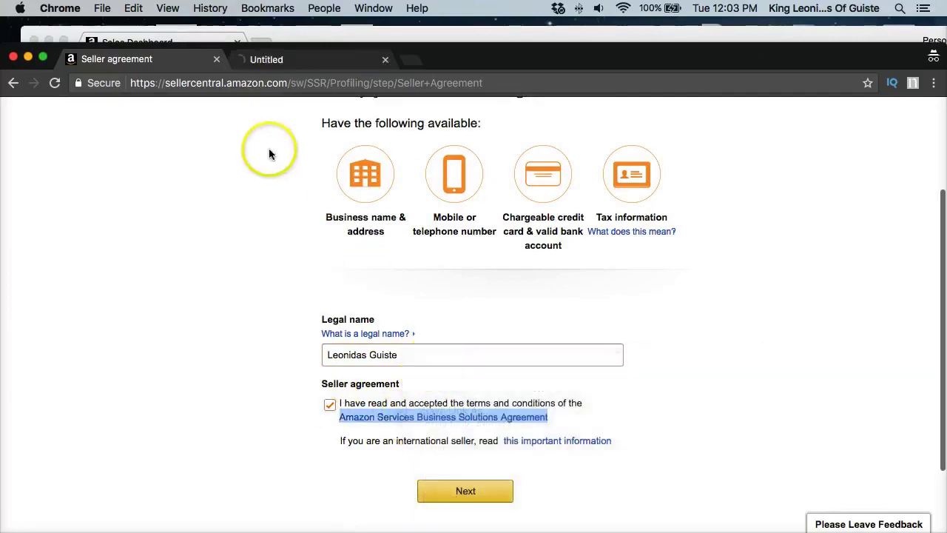
left_click(273, 66)
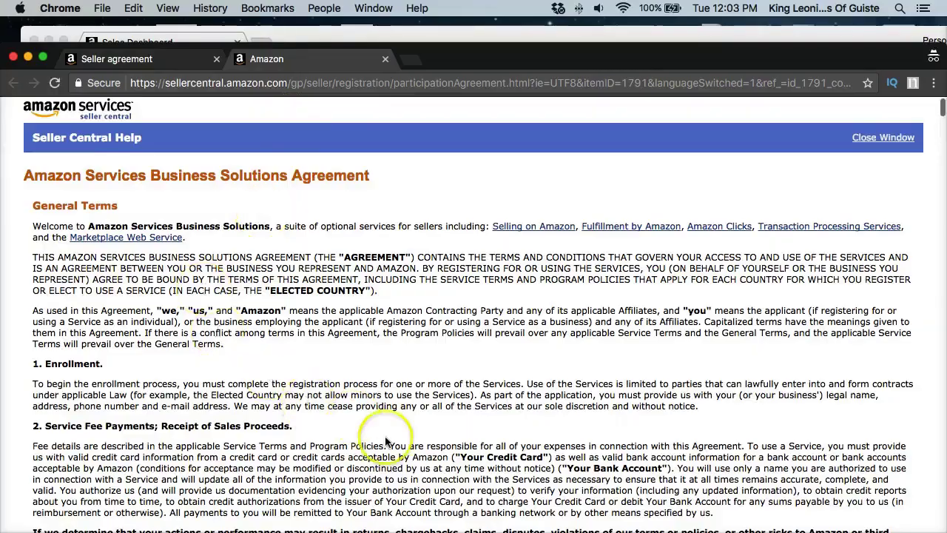
scroll(391, 444, "down", 10)
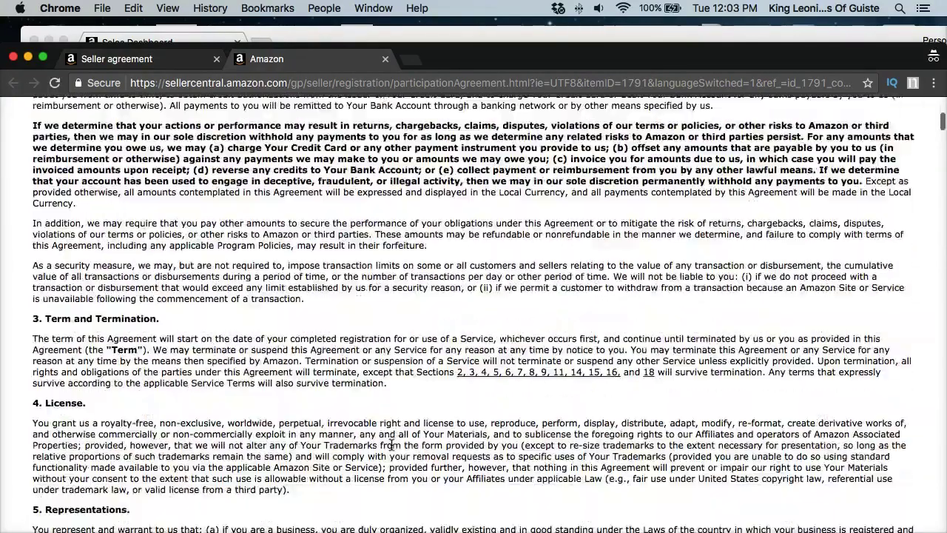
Step: Scroll through the agreement down to the Selling on Amazon Service Terms sections
scroll(391, 444, "down", 8)
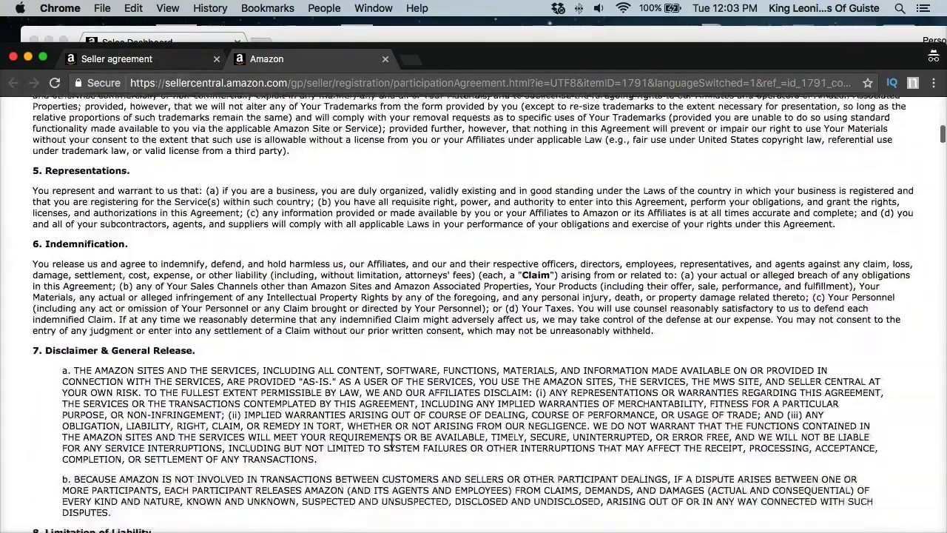
scroll(392, 444, "down", 3)
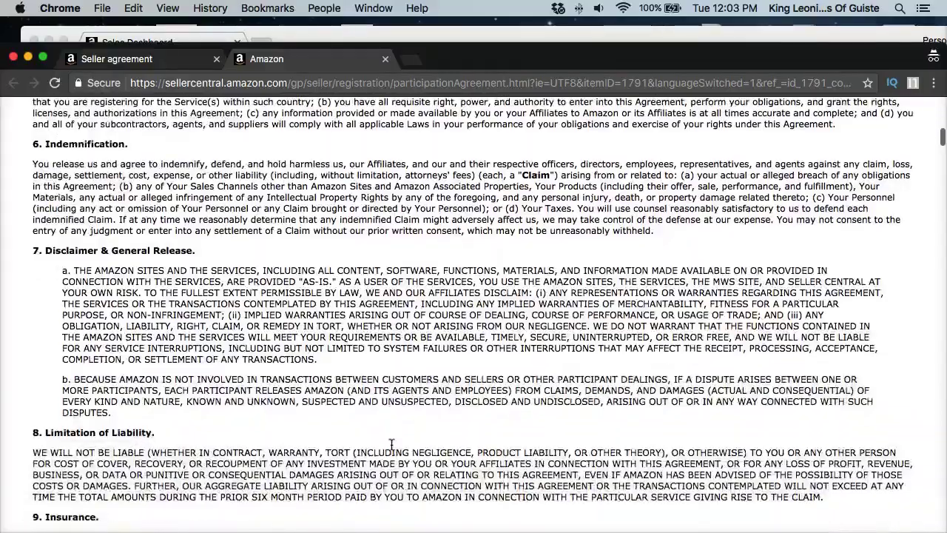
scroll(391, 444, "down", 14)
scroll(391, 444, "down", 20)
scroll(391, 444, "down", 20)
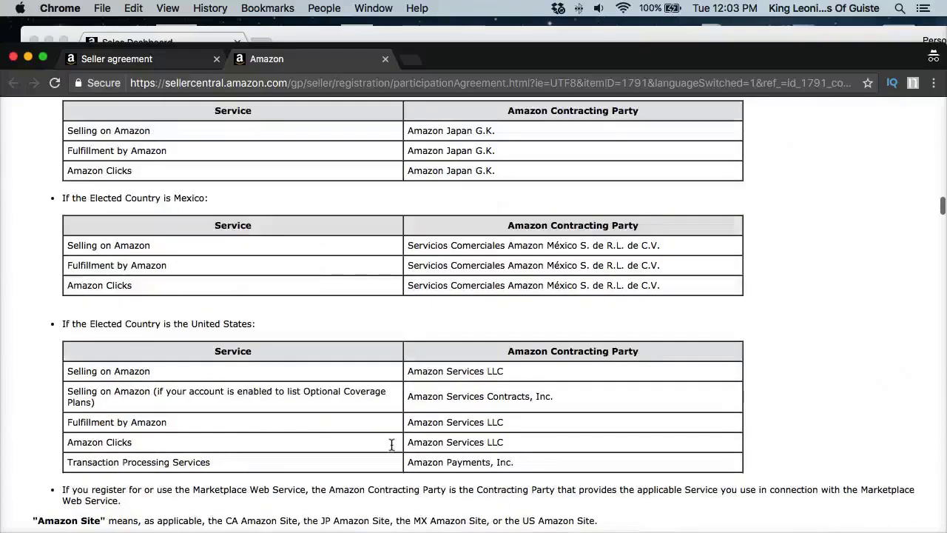
scroll(391, 444, "up", 5)
scroll(391, 444, "down", 20)
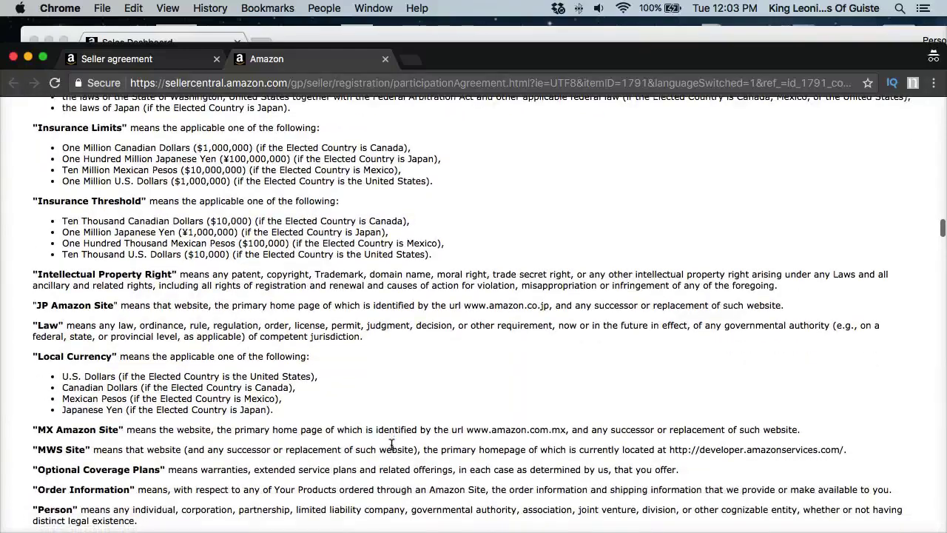
scroll(392, 444, "down", 15)
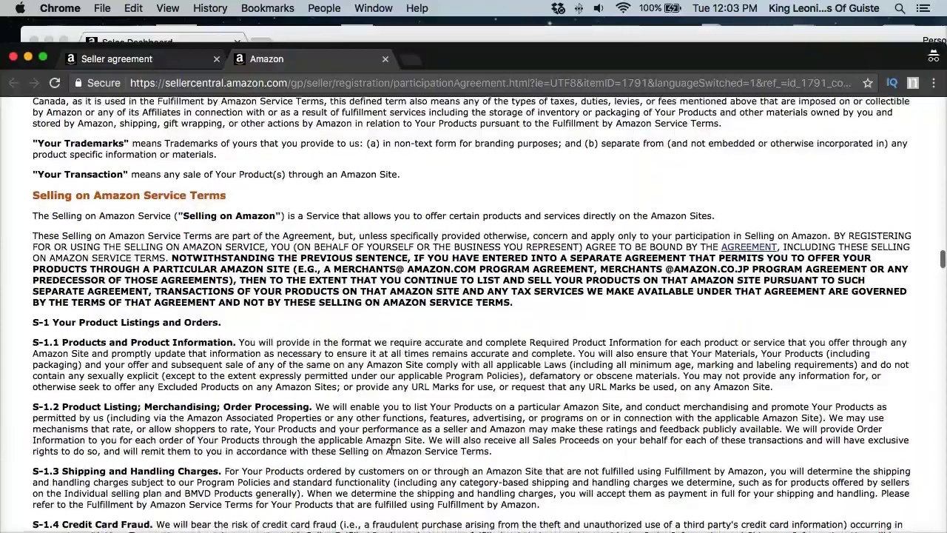
left_click(392, 444)
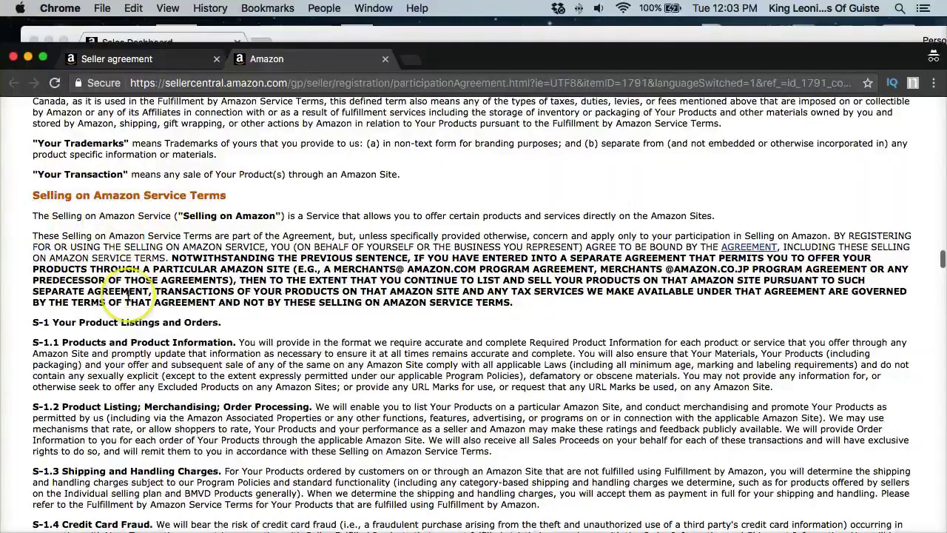
scroll(127, 296, "down", 2)
scroll(127, 296, "down", 2)
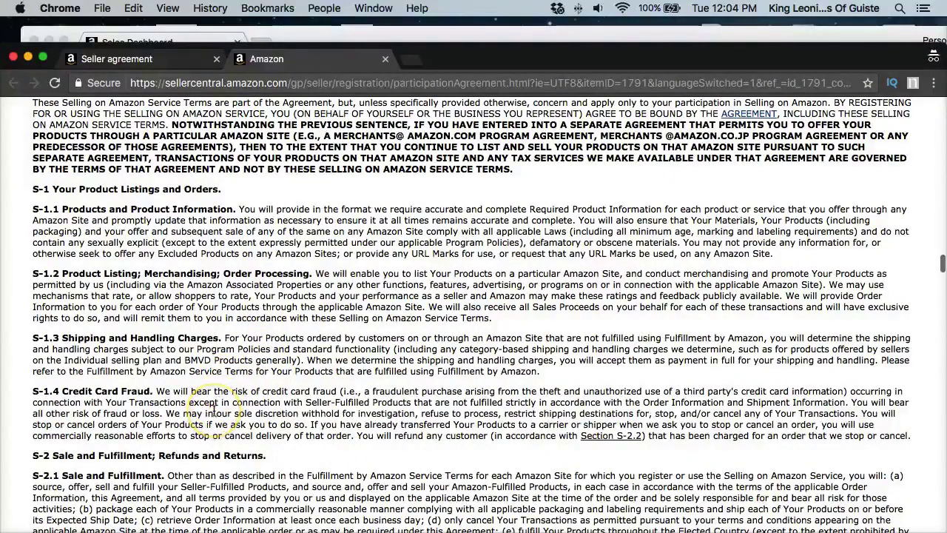
scroll(216, 404, "down", 1)
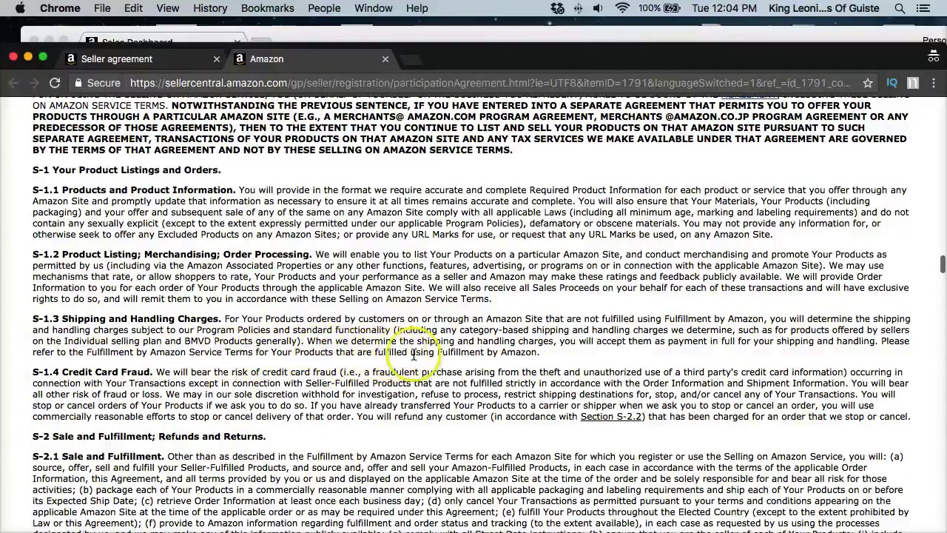
Step: Read further down the agreement through the Fulfillment by Amazon Service Terms
scroll(429, 363, "down", 5)
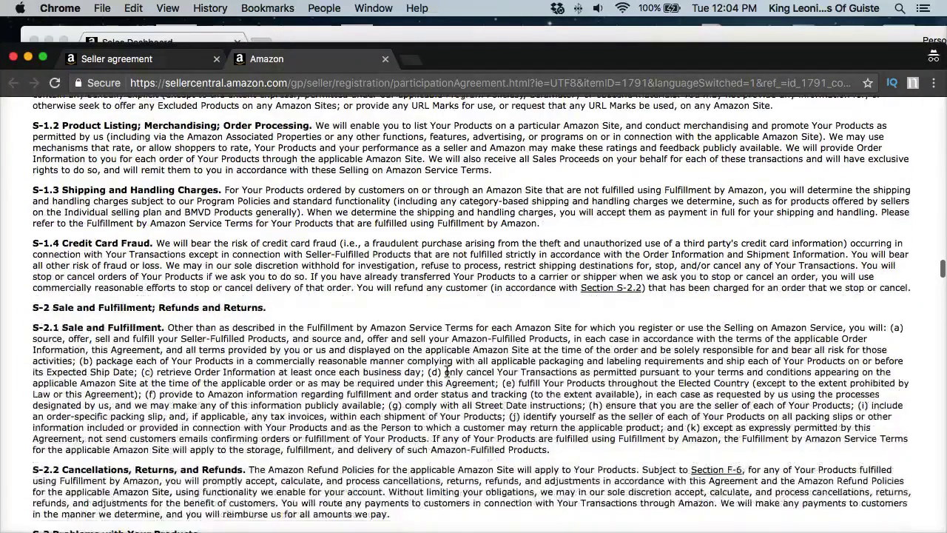
scroll(447, 372, "down", 5)
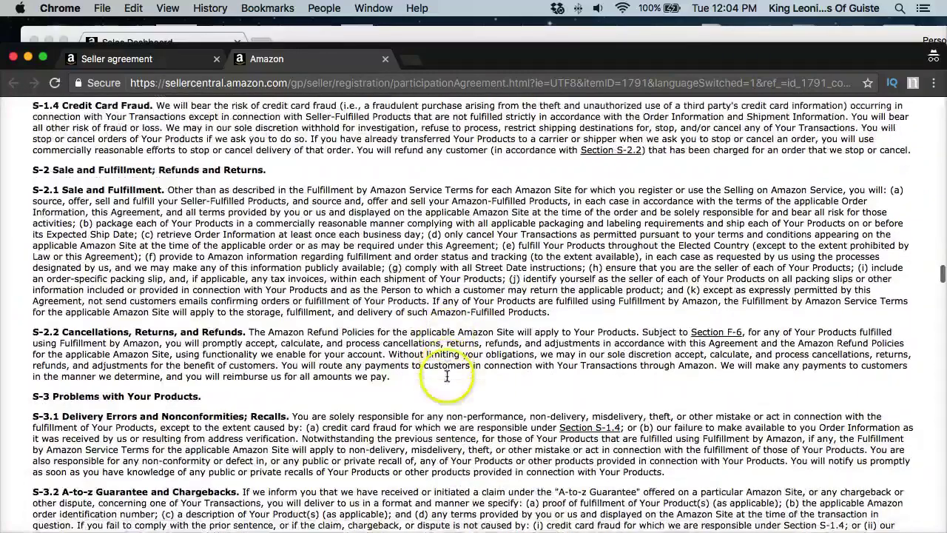
scroll(400, 267, "down", 4)
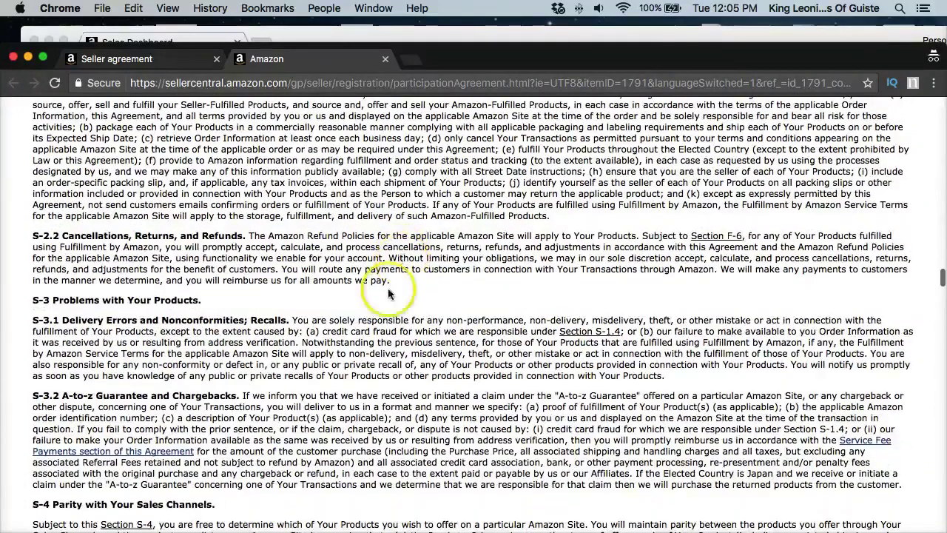
scroll(191, 290, "down", 2)
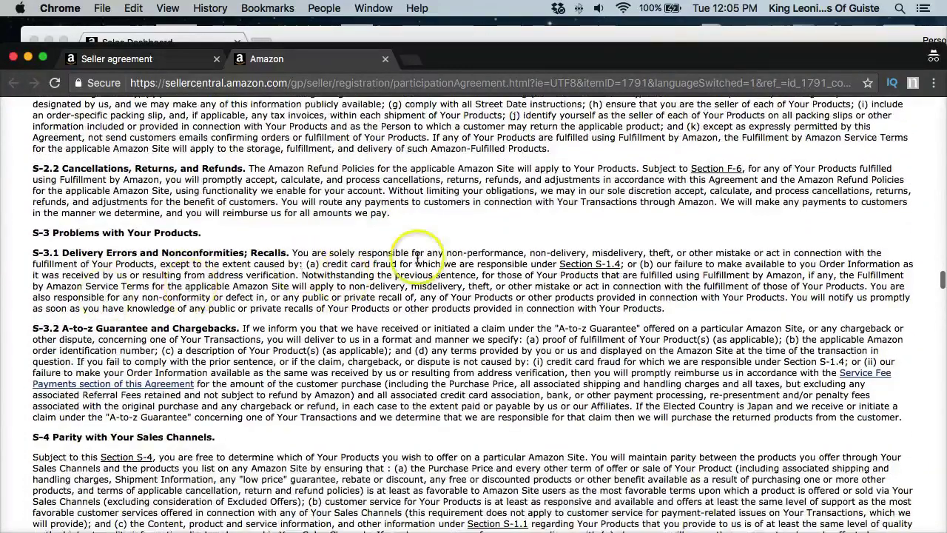
scroll(418, 257, "down", 3)
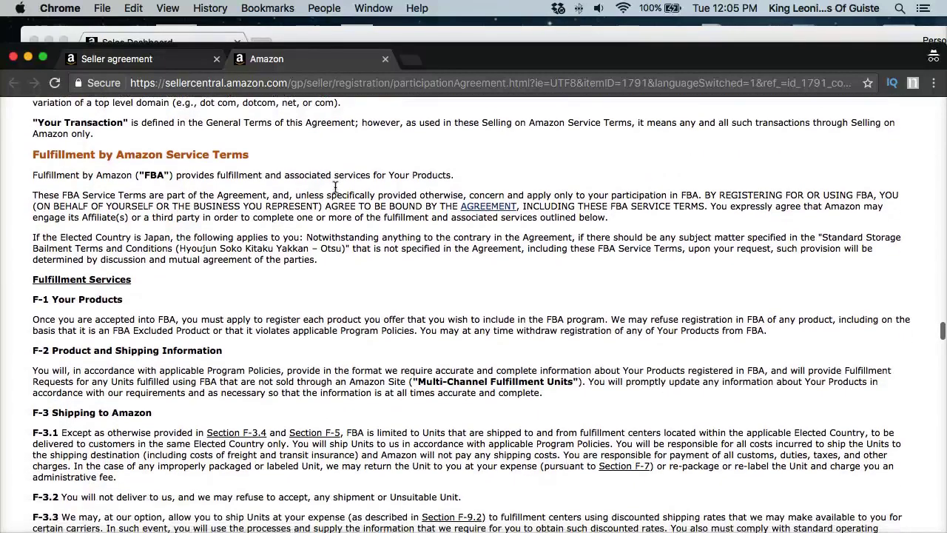
scroll(336, 187, "down", 3)
scroll(191, 218, "down", 6)
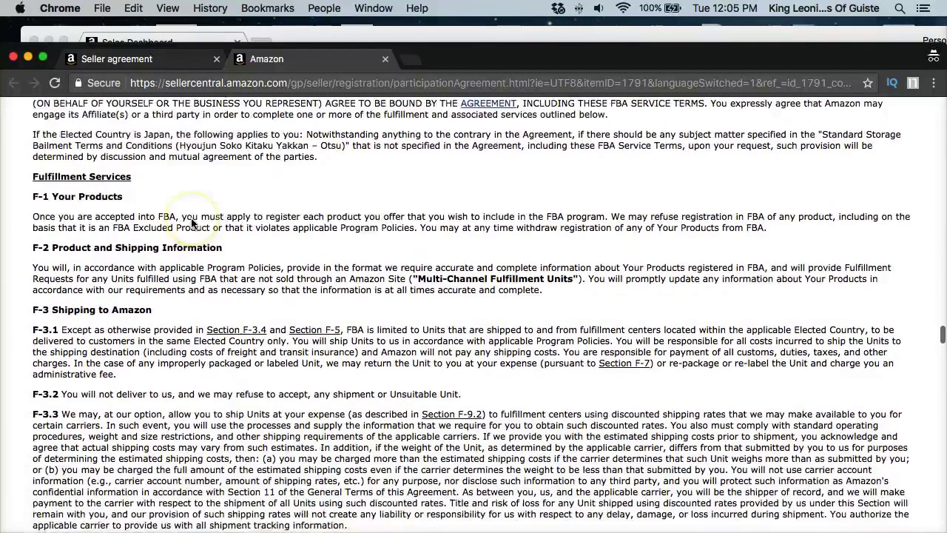
scroll(191, 222, "down", 6)
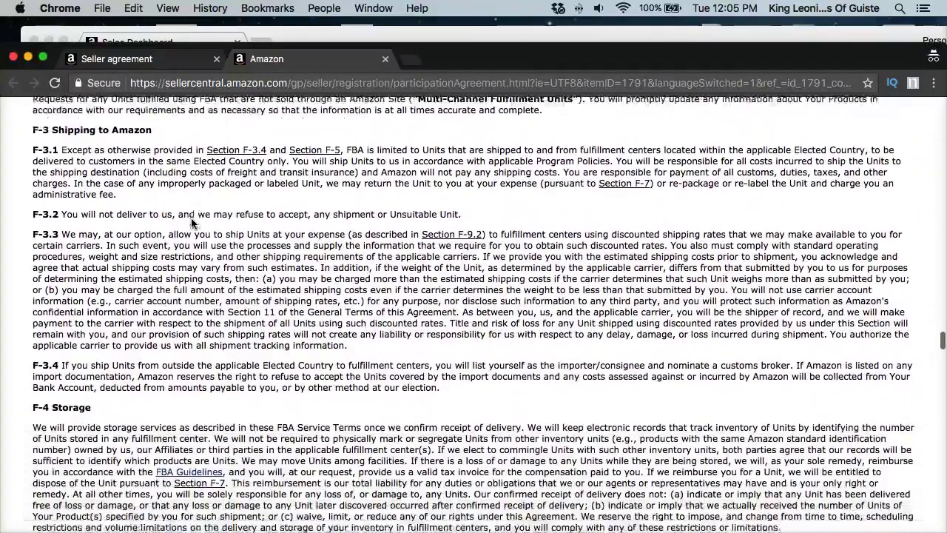
scroll(191, 222, "down", 6)
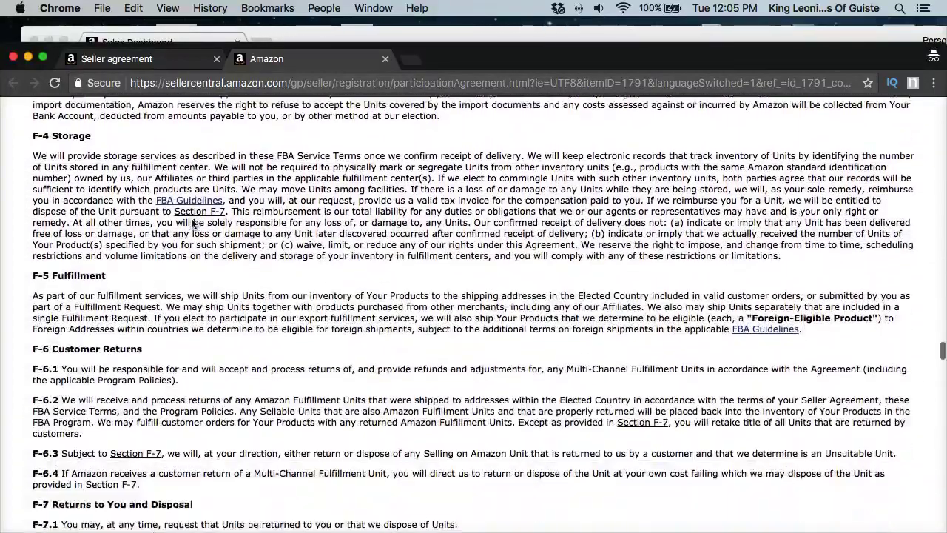
scroll(191, 224, "up", 17)
scroll(191, 222, "up", 5)
Step: Return to the registration tab and submit the accepted Seller agreement step with Next
left_click(167, 68)
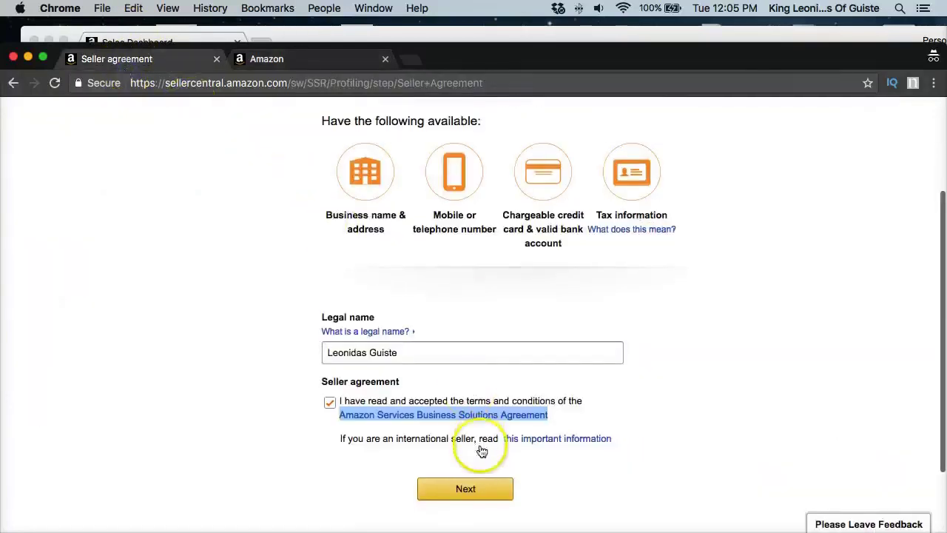
scroll(482, 449, "down", 3)
left_click(460, 400)
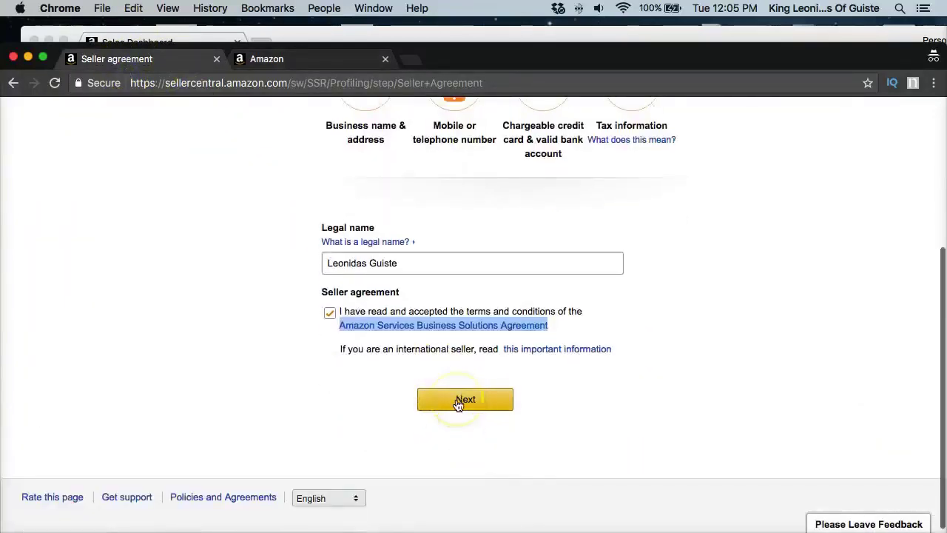
Step: Enter the business address: street 1234, city, state IL and ZIP code
left_click(459, 402)
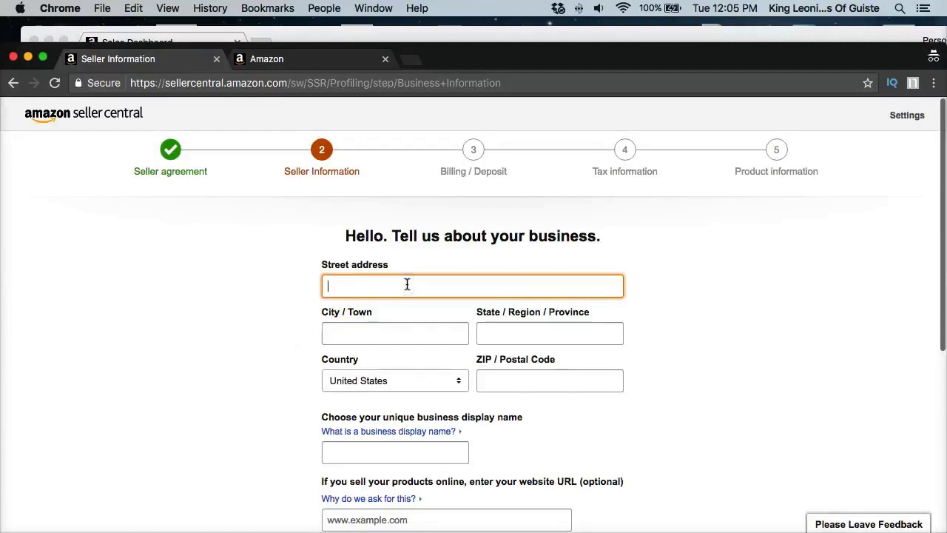
scroll(407, 284, "down", 5)
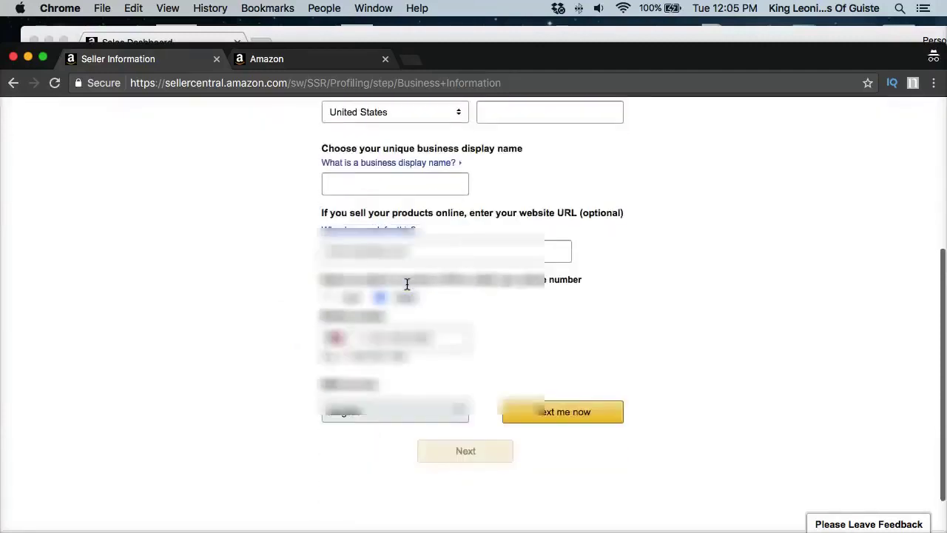
scroll(407, 285, "up", 4)
scroll(407, 285, "up", 1)
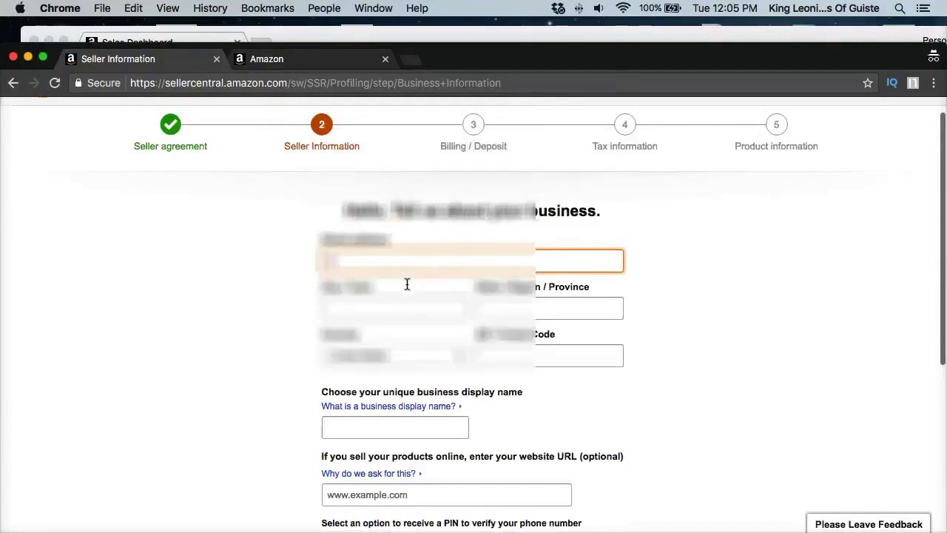
type("1234")
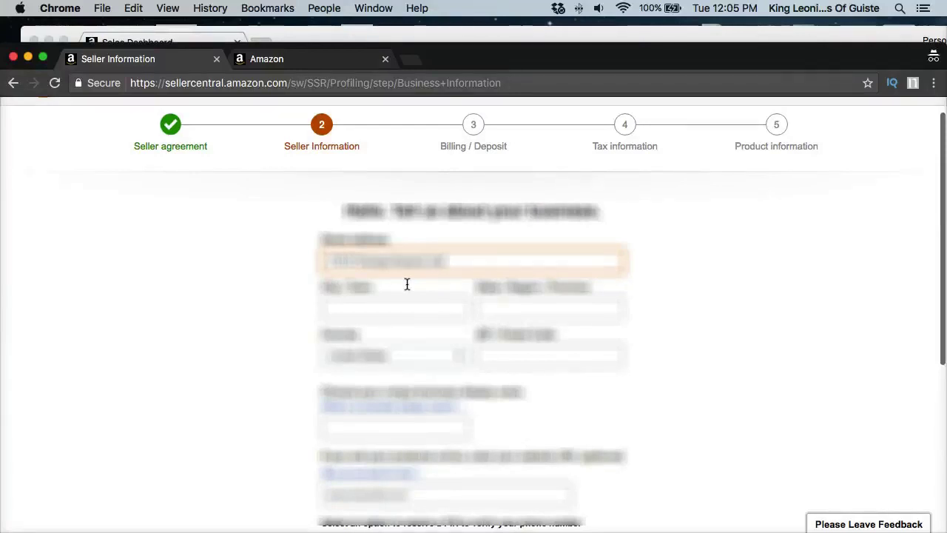
key("Tab")
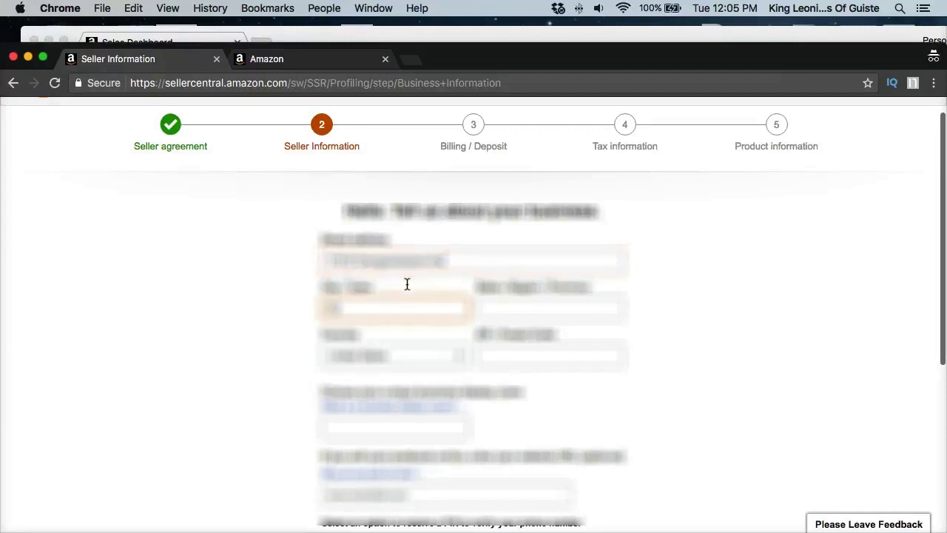
key("Tab")
type("IL")
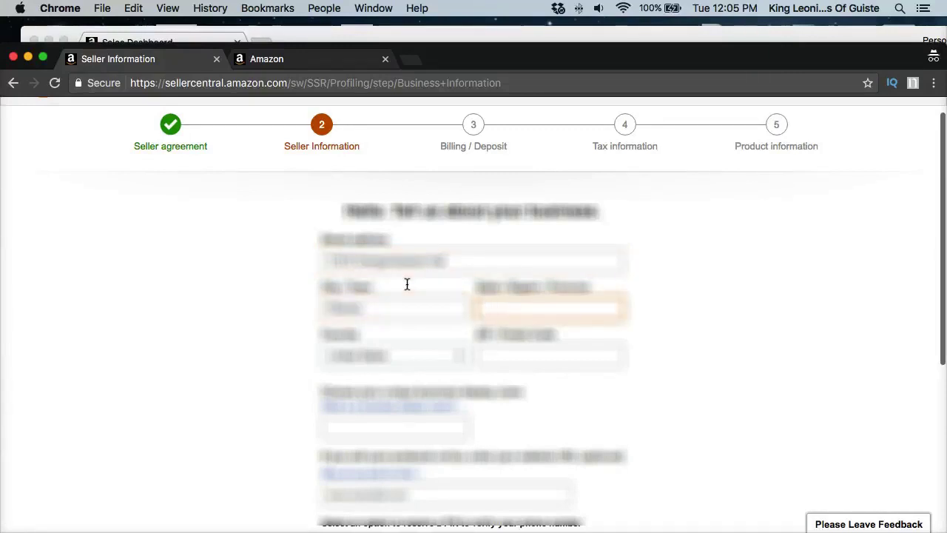
key("Tab")
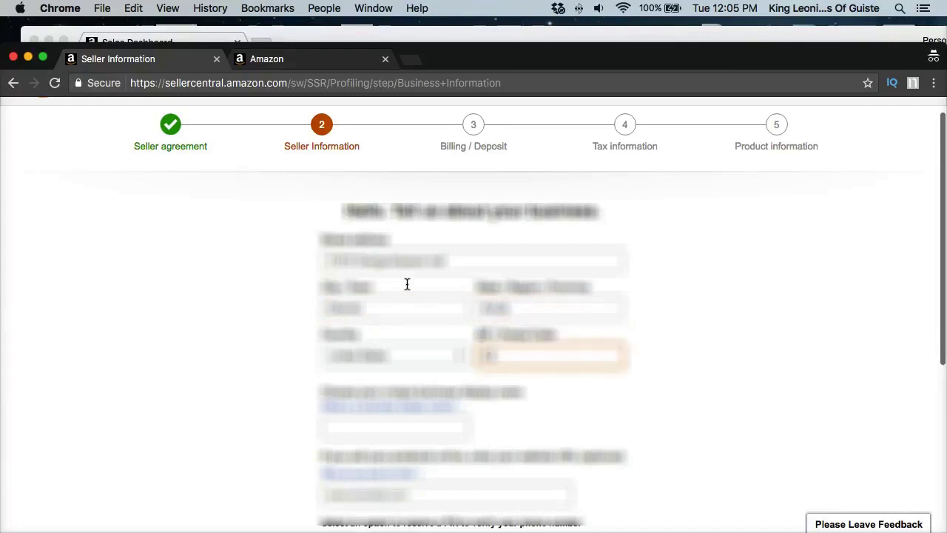
Step: Fill in the business display name and mobile number, then request the PIN via Text me now
scroll(407, 284, "down", 1)
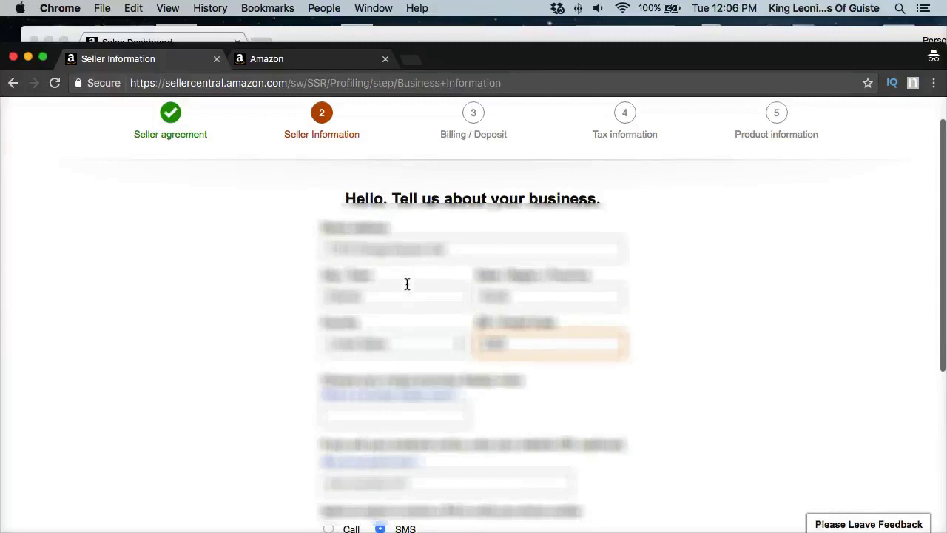
scroll(395, 359, "down", 5)
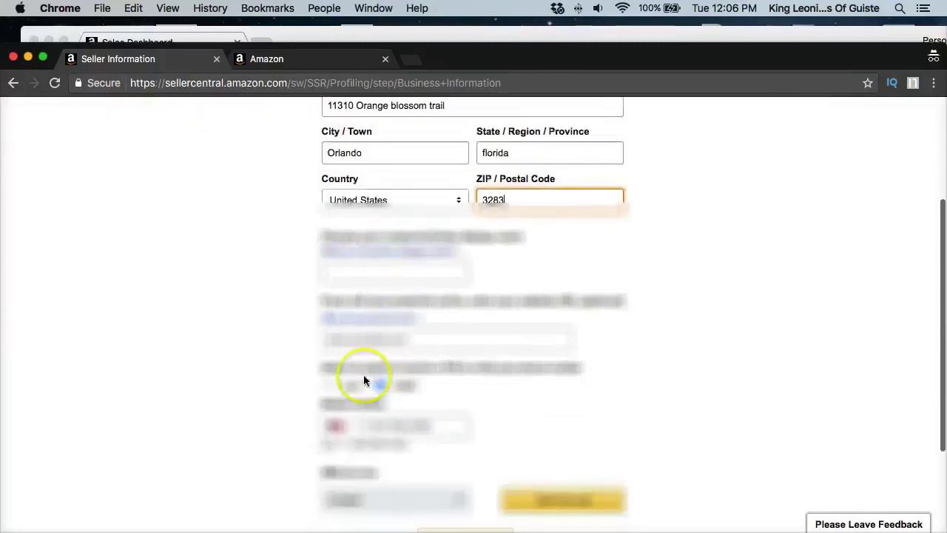
left_click(383, 280)
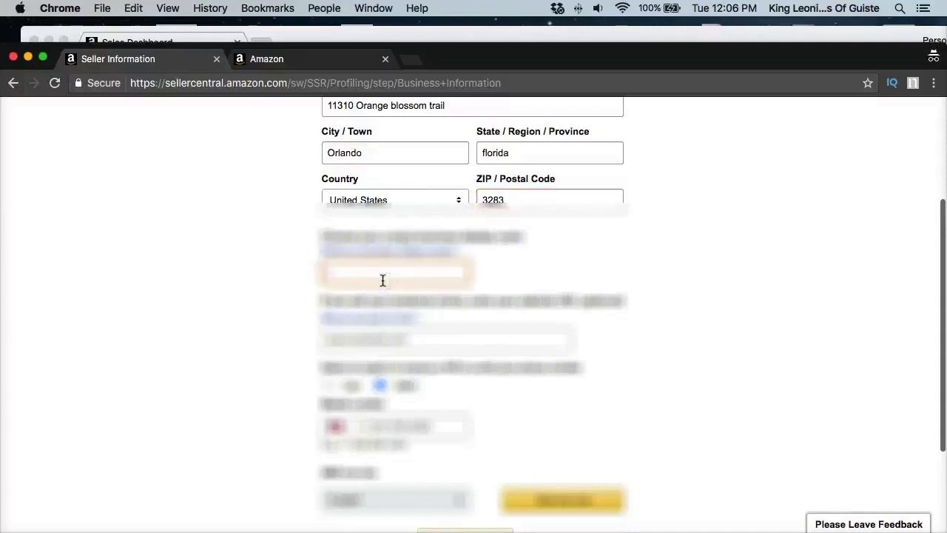
scroll(383, 280, "down", 1)
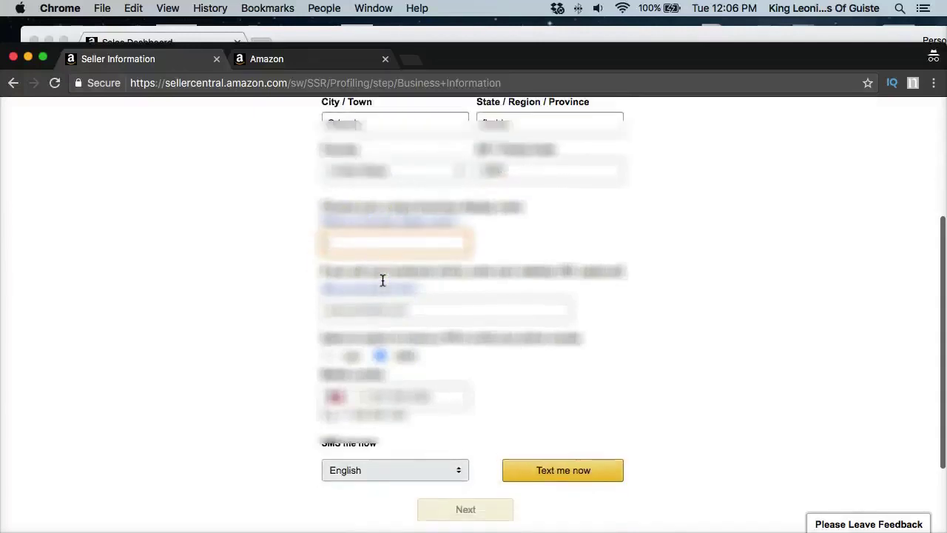
scroll(382, 279, "down", 2)
left_click(351, 328)
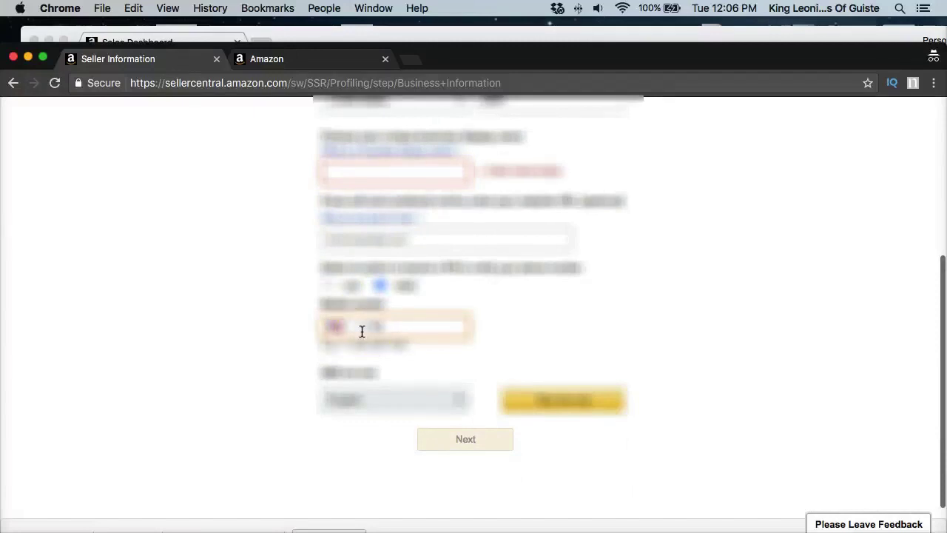
scroll(362, 331, "down", 1)
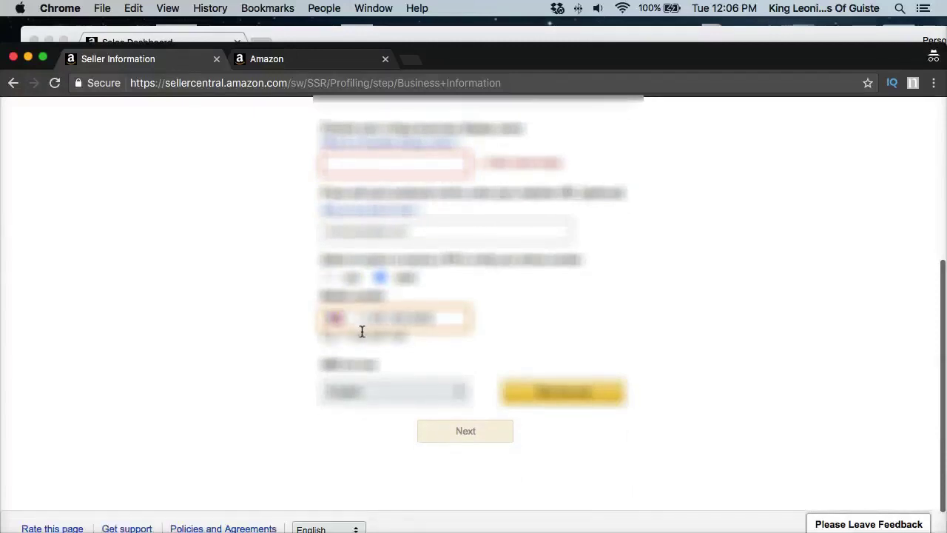
left_click(529, 375)
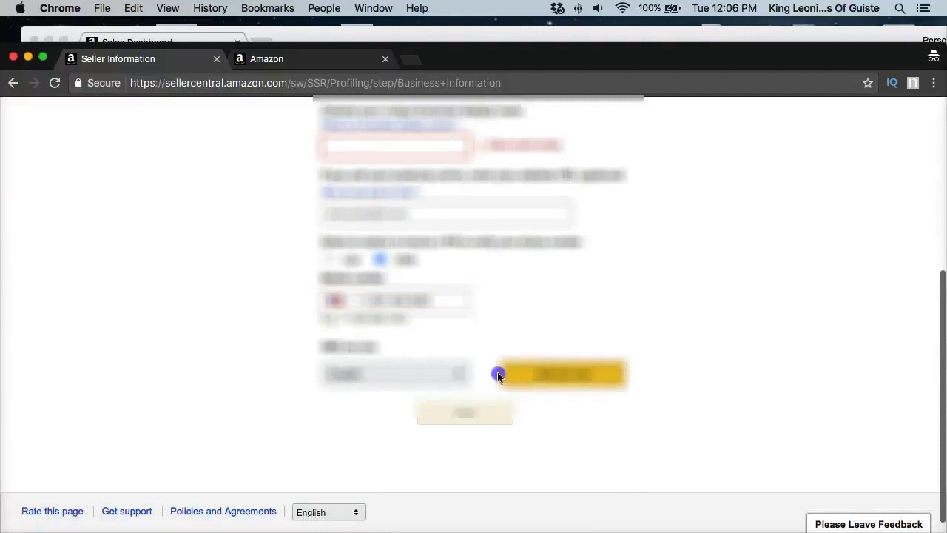
left_click(532, 374)
Step: Retry the Text me now request until the Enter PIN prompt appears
left_click(532, 372)
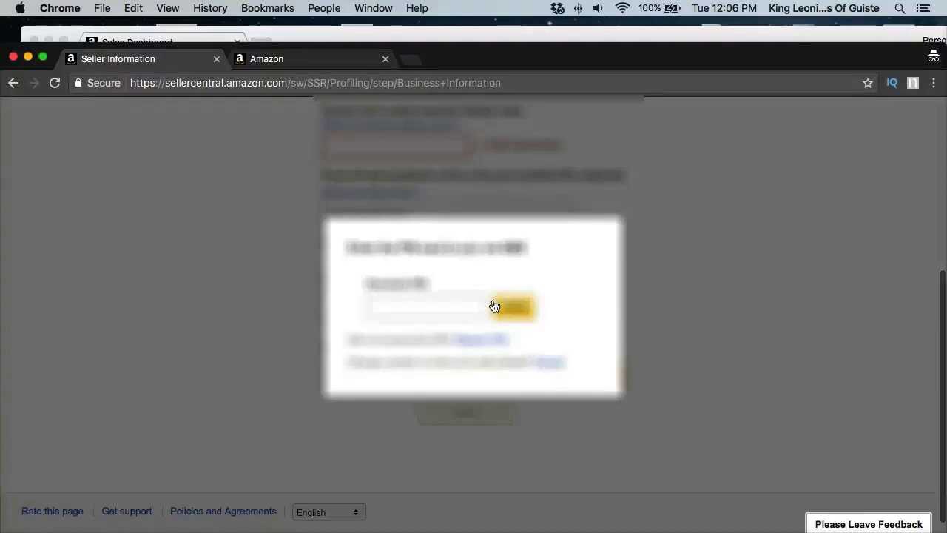
Step: In a new incognito tab, search Google for 'amazon seller mobile app'
left_click(410, 58)
type("mobile app")
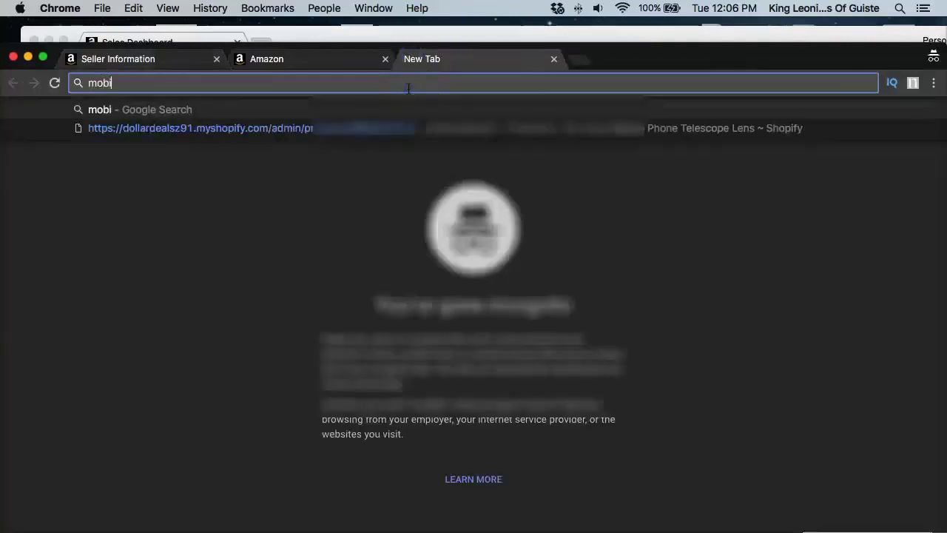
key("super+a")
type("amazon seller mobile app")
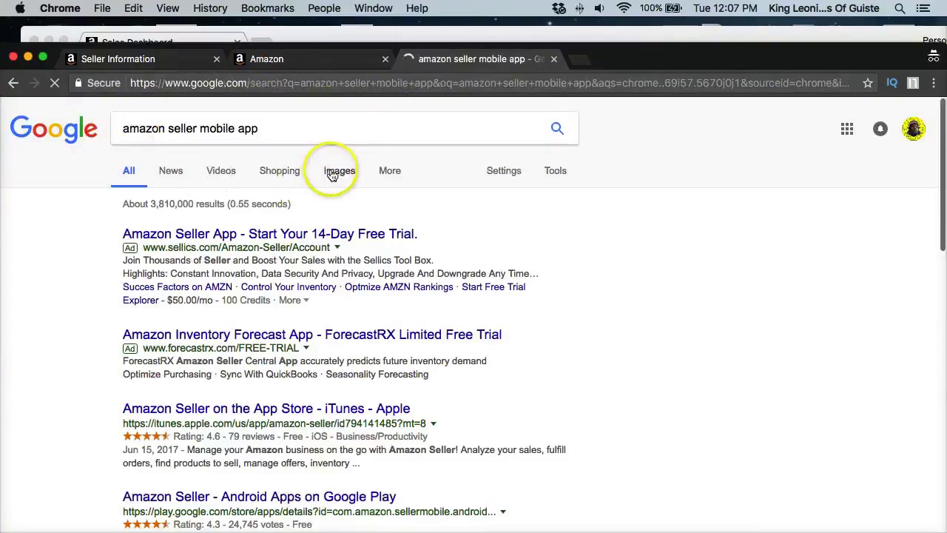
Step: Switch to image results and enlarge the seller app screenshot listing Scan, Sell a product and Ship Orders
left_click(331, 172)
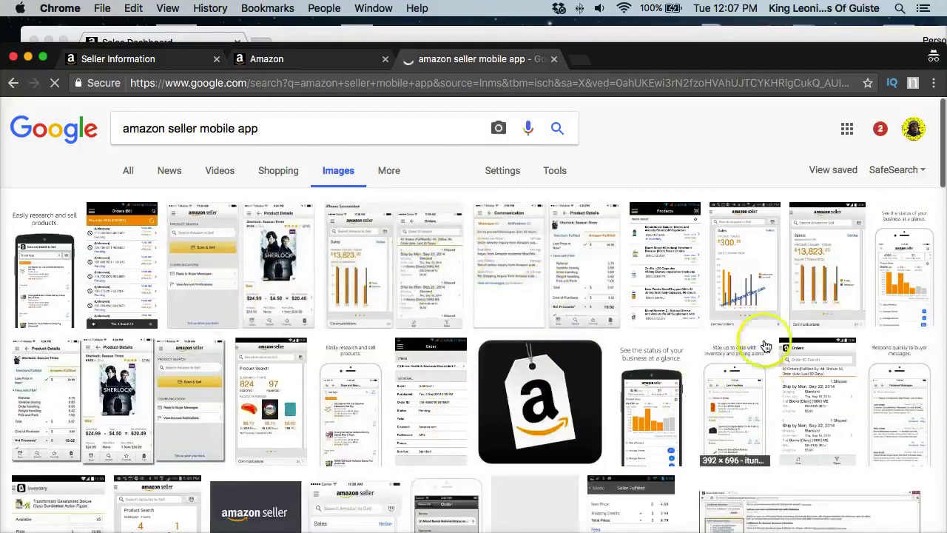
scroll(111, 274, "down", 5)
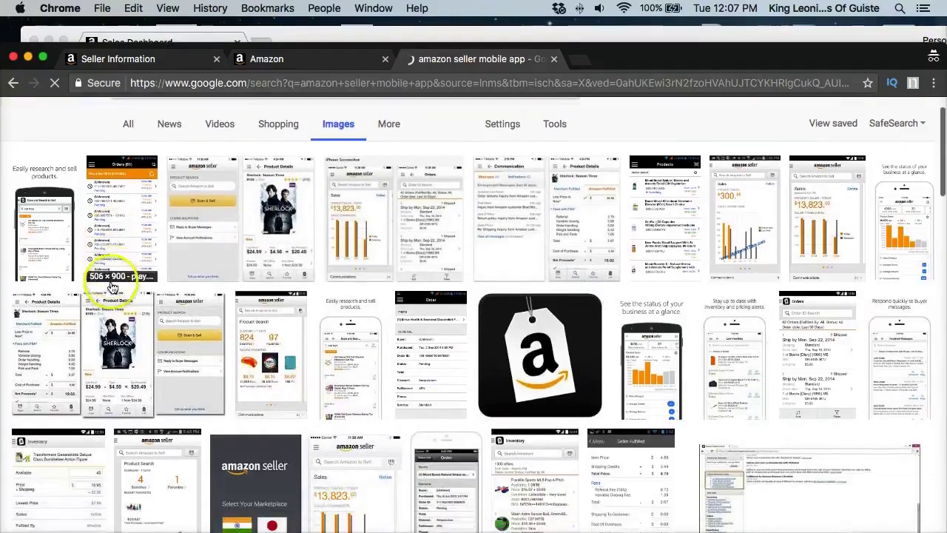
scroll(103, 381, "down", 6)
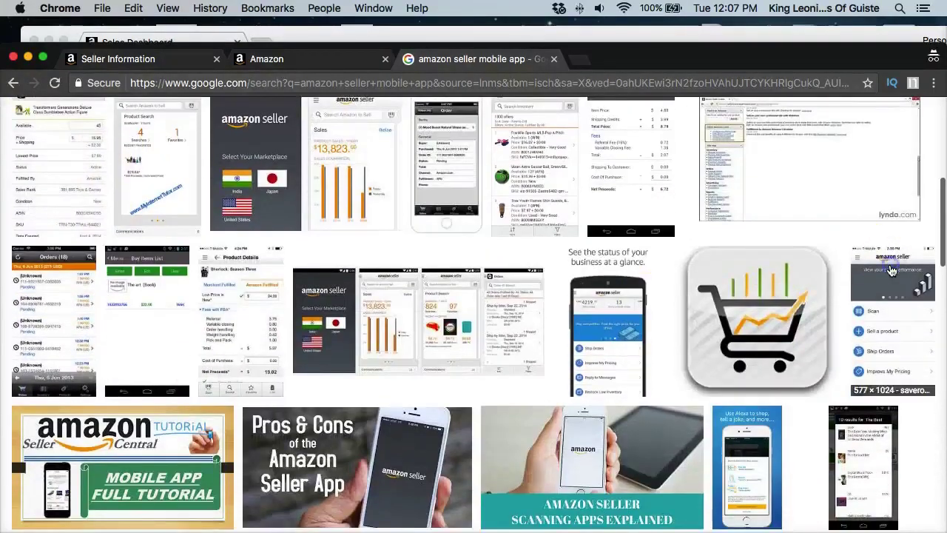
left_click(862, 261)
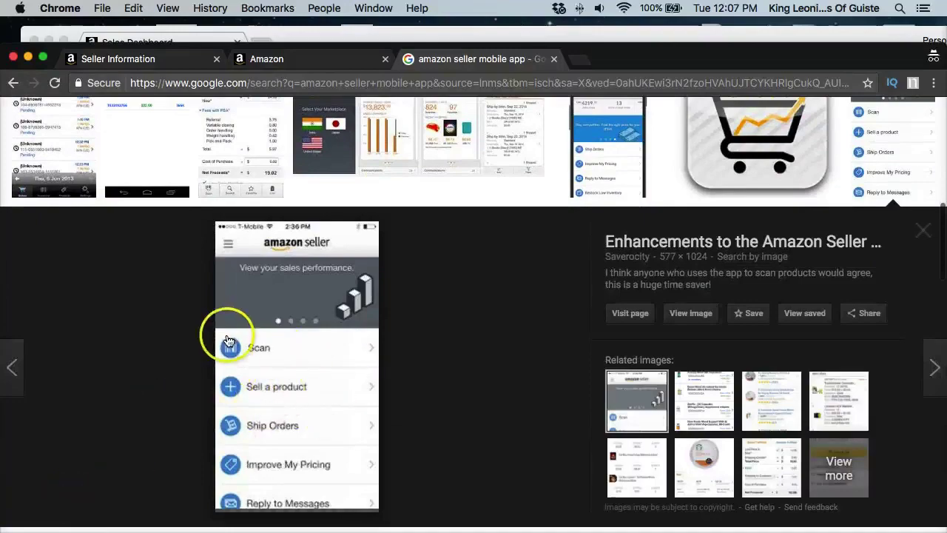
scroll(261, 291, "up", 10)
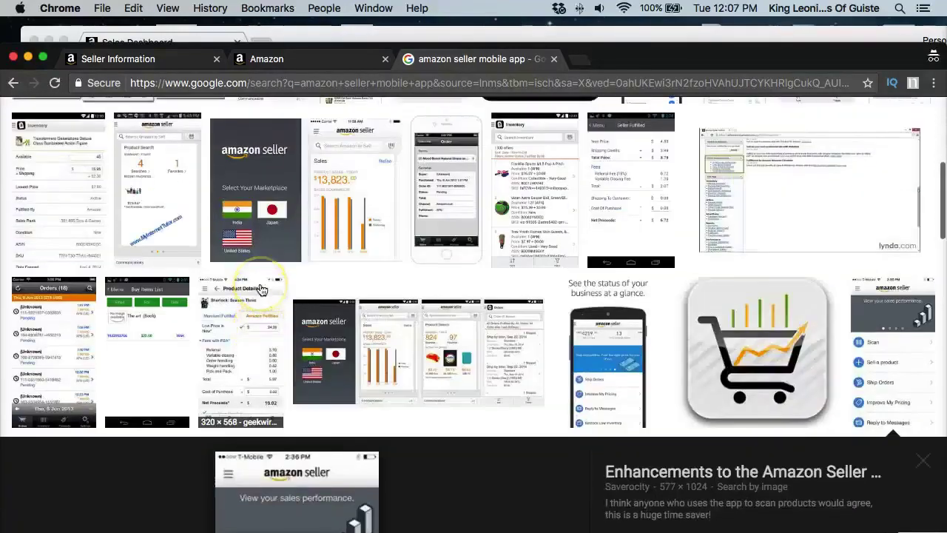
scroll(261, 291, "up", 3)
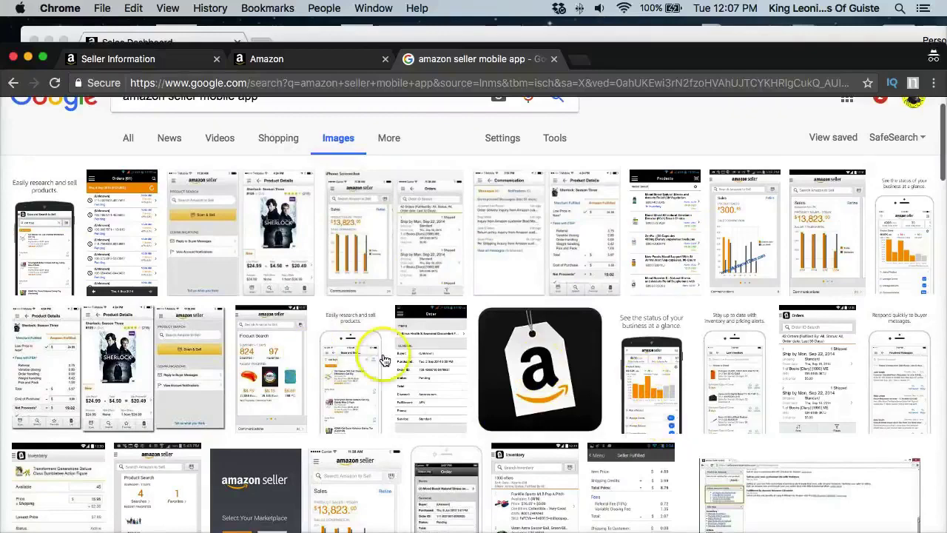
Step: Preview the 'See the status of your business' and Sherlock product details screenshots
left_click(649, 361)
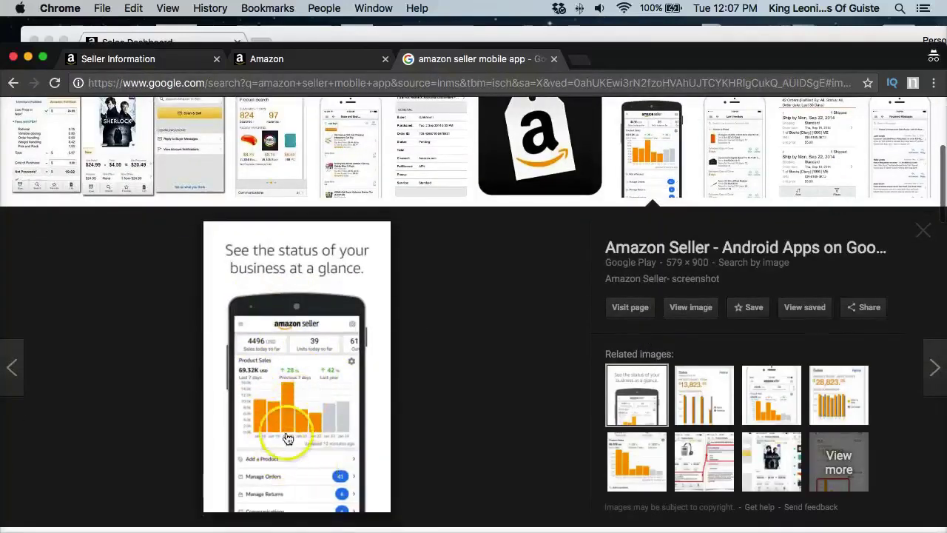
scroll(319, 424, "down", 10)
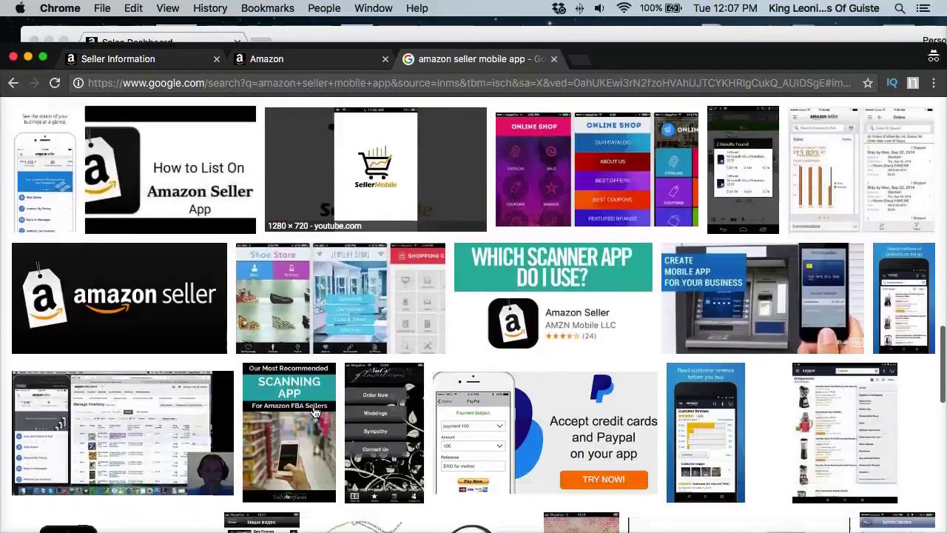
scroll(316, 412, "down", 5)
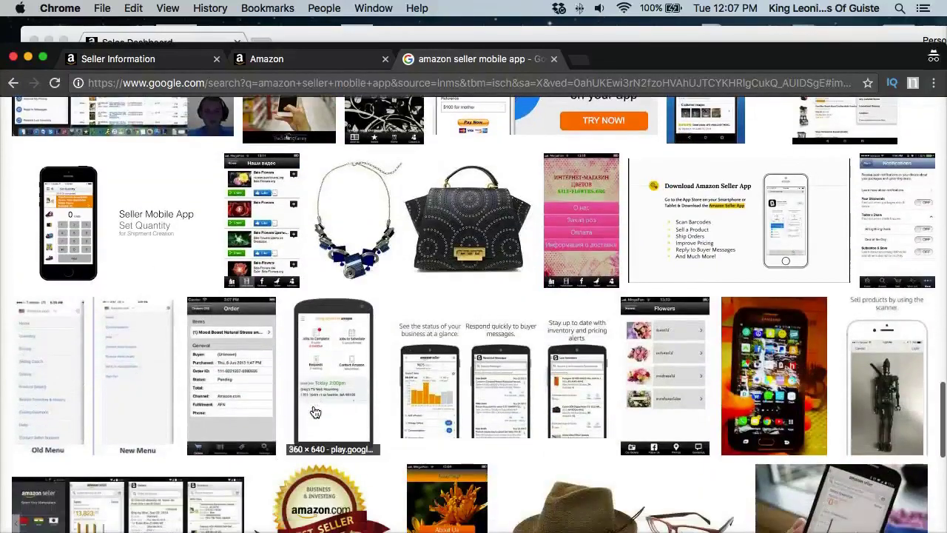
left_click(315, 412)
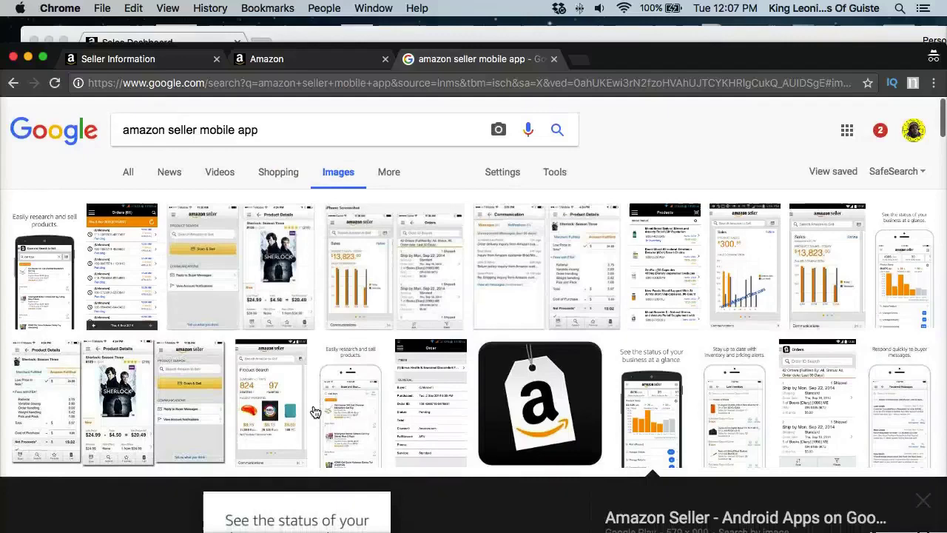
left_click(528, 466)
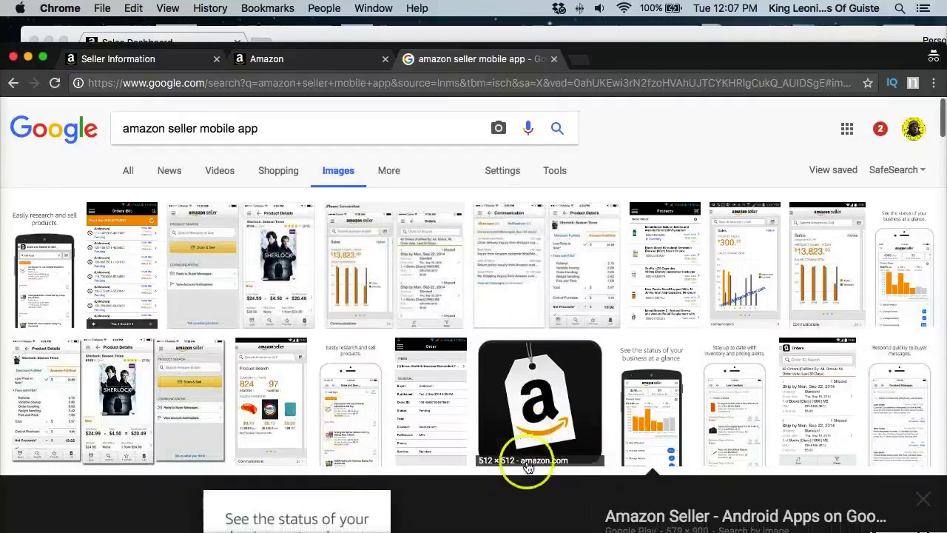
left_click(222, 402)
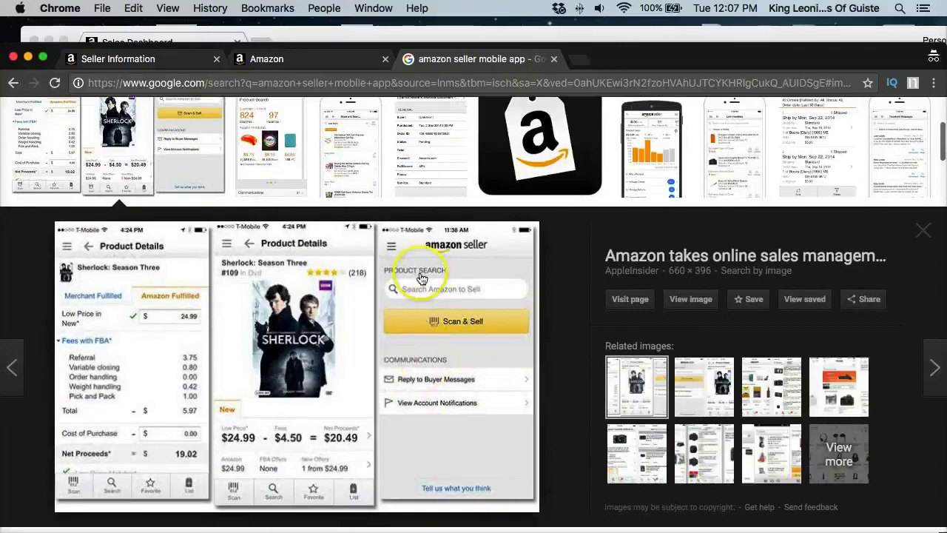
scroll(421, 278, "down", 2)
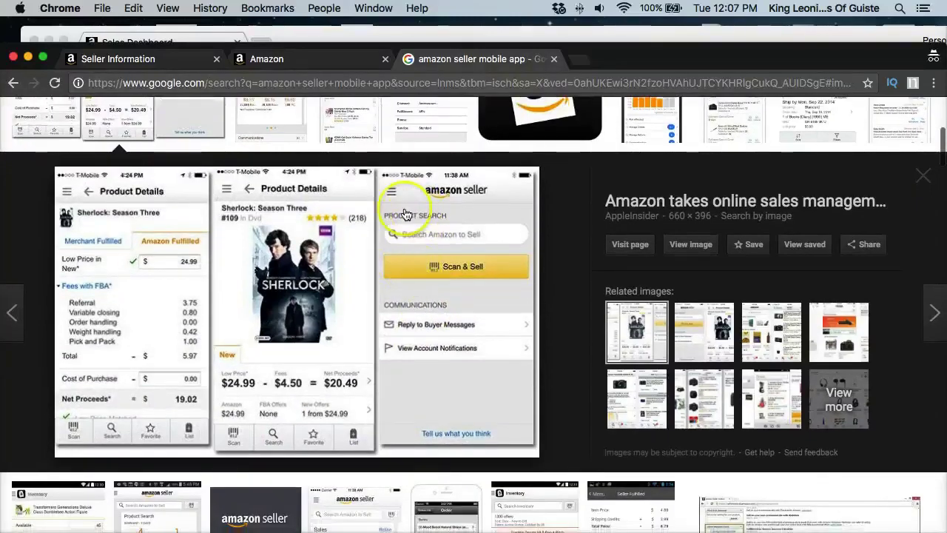
scroll(444, 233, "up", 5)
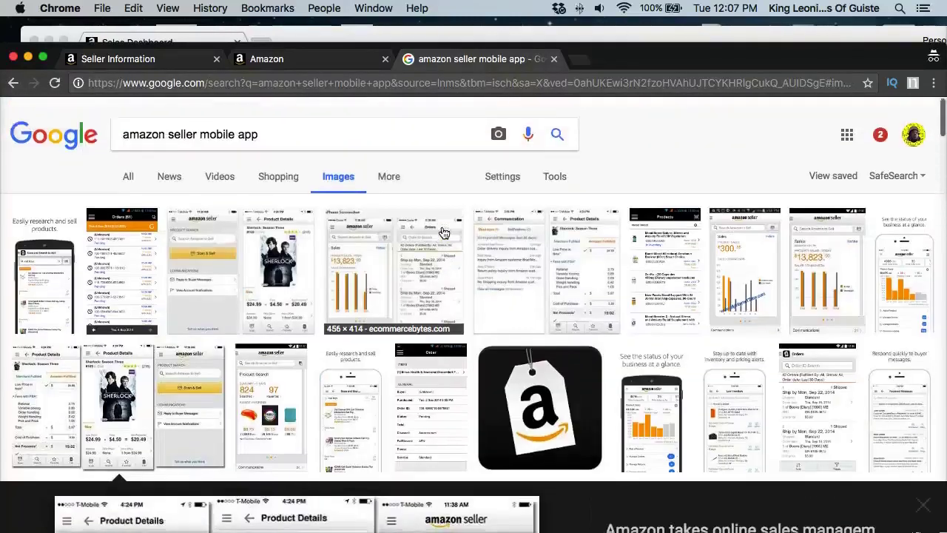
Step: Open the SellerMobile for Amazon Seller order-screen screenshot in the enlarged preview
left_click(433, 403)
scroll(299, 284, "down", 15)
scroll(299, 283, "down", 5)
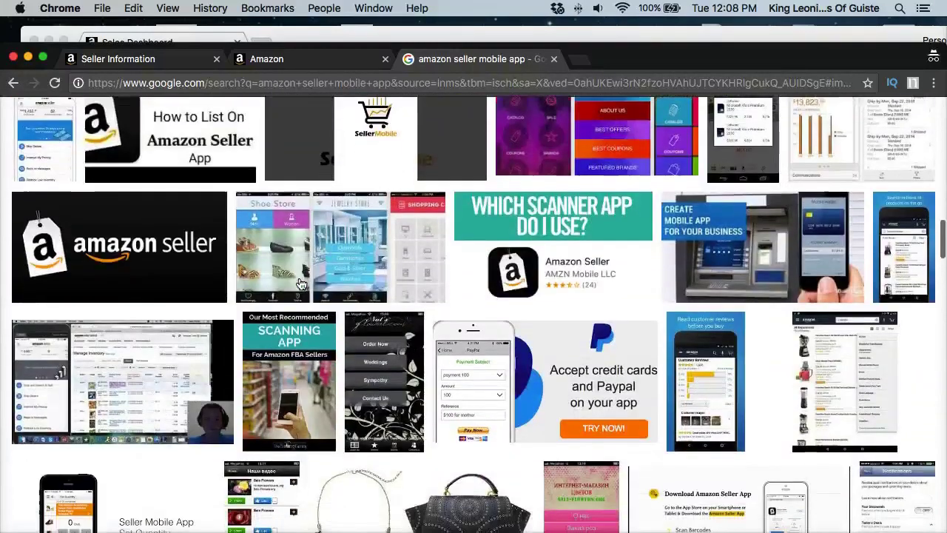
scroll(300, 283, "down", 6)
scroll(300, 284, "down", 2)
scroll(299, 283, "down", 15)
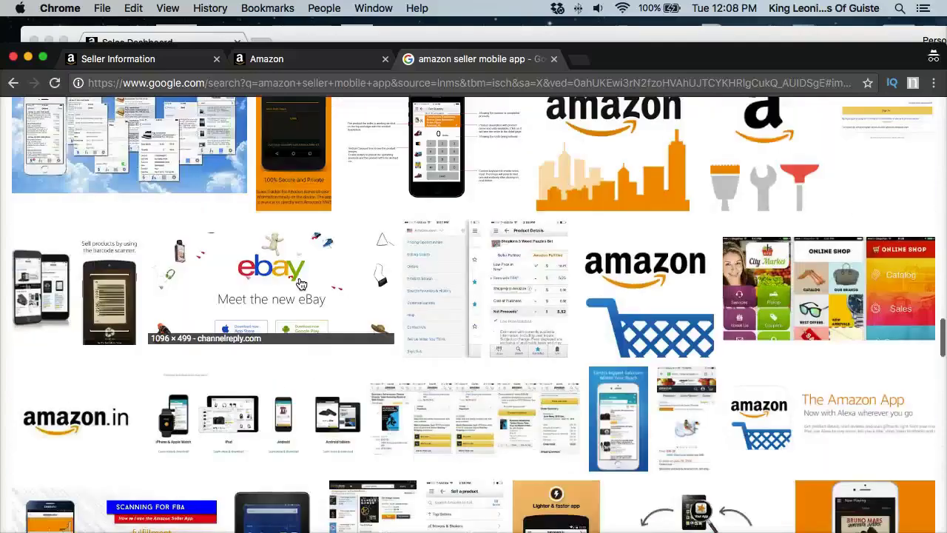
scroll(300, 283, "down", 10)
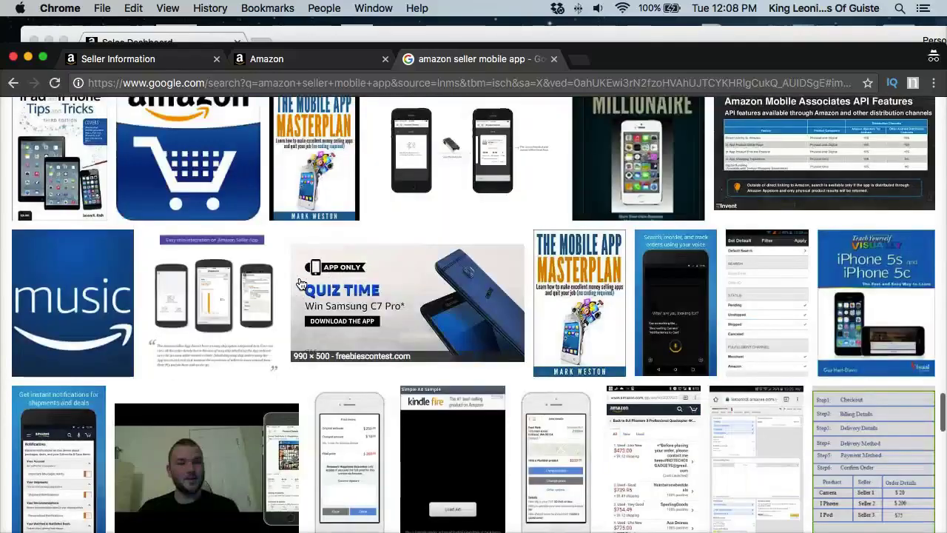
scroll(300, 284, "down", 8)
scroll(299, 283, "down", 8)
left_click(431, 296)
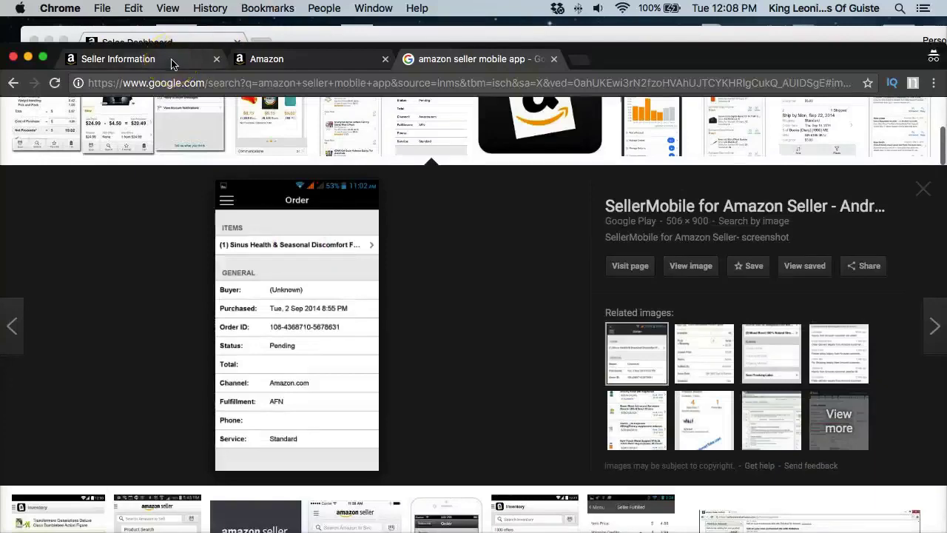
Step: Check the SMS PIN registration and services agreement tabs, then return to the app image results
left_click(171, 59)
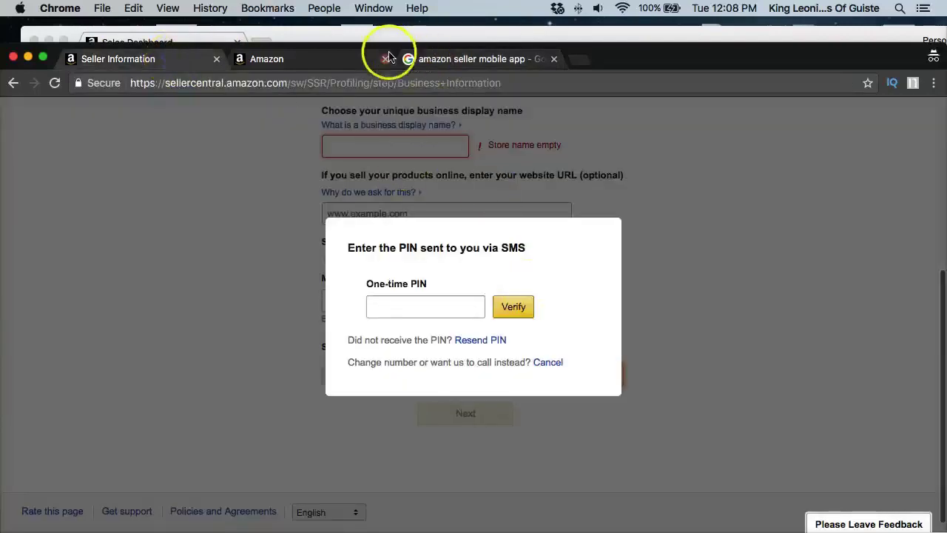
left_click(311, 59)
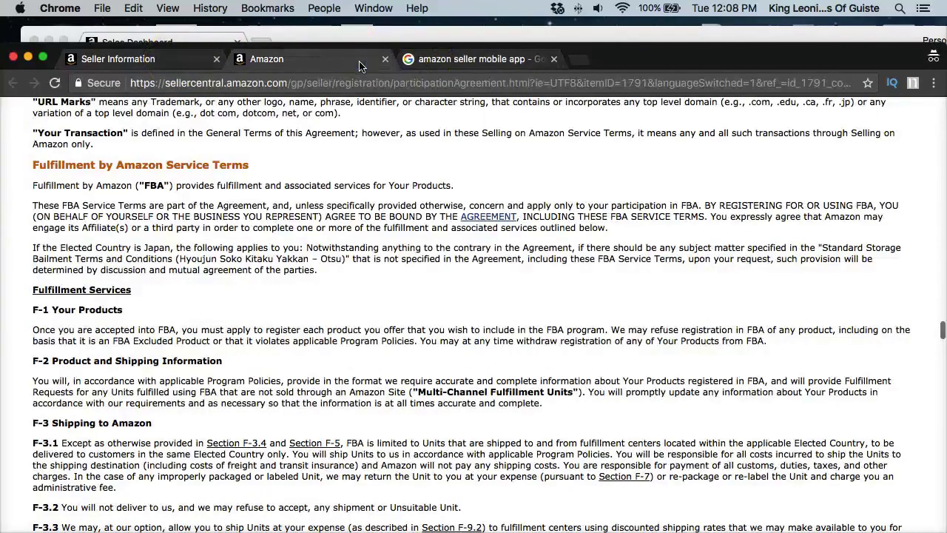
left_click(458, 59)
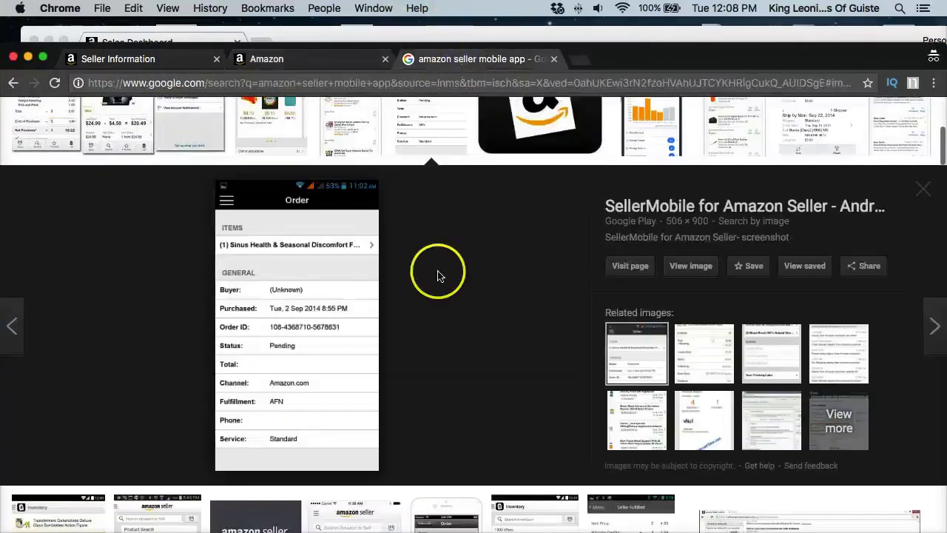
scroll(437, 272, "down", 5)
scroll(437, 272, "up", 10)
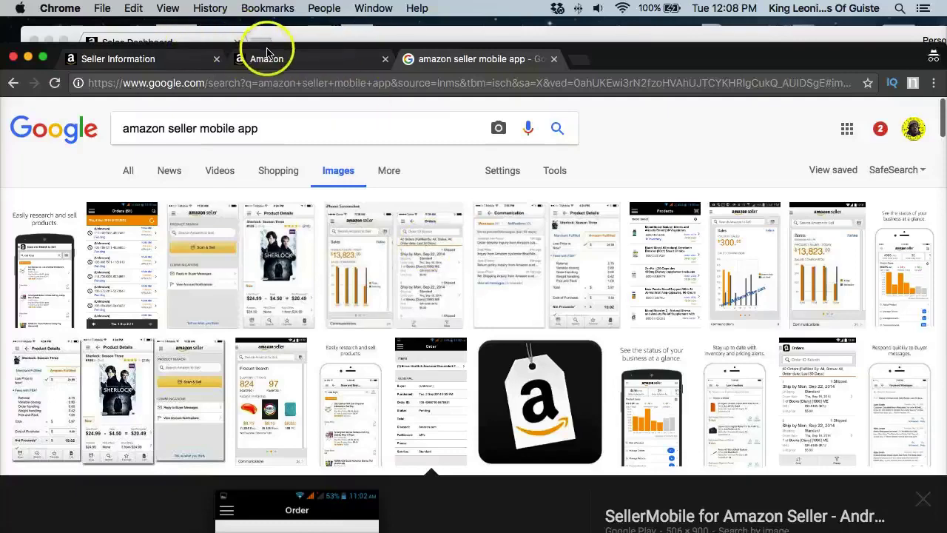
Step: Bring Seller Central forward, visit Add a Product, then load the home dashboard showing 9 unshipped orders
left_click(164, 39)
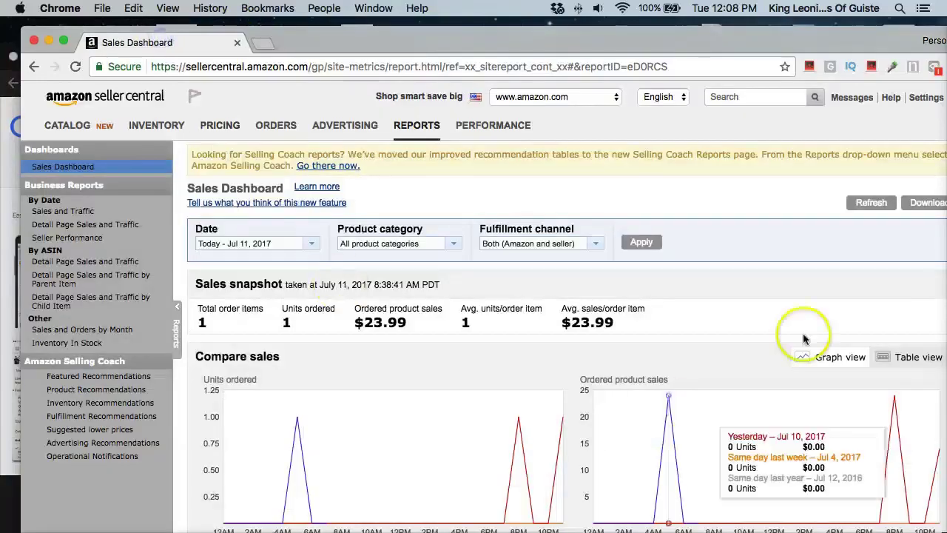
left_click(69, 123)
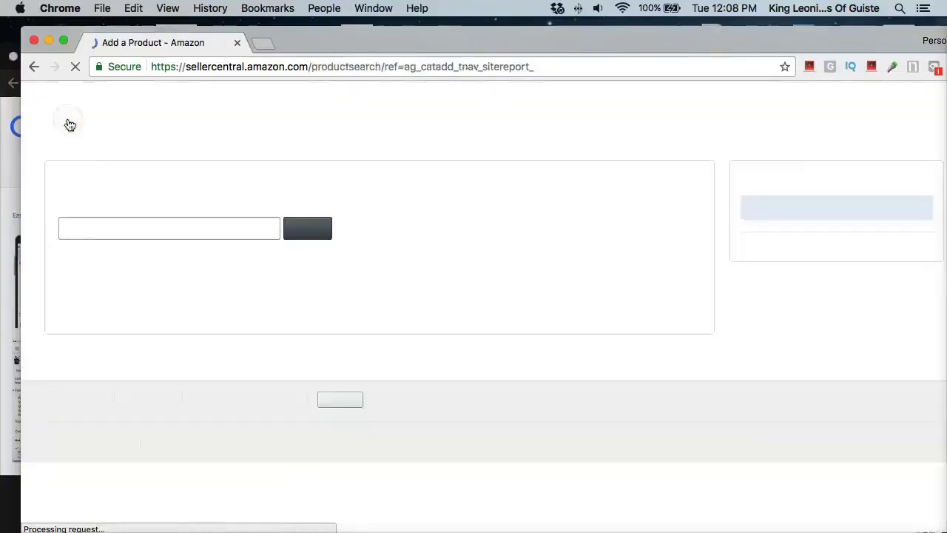
left_click(33, 68)
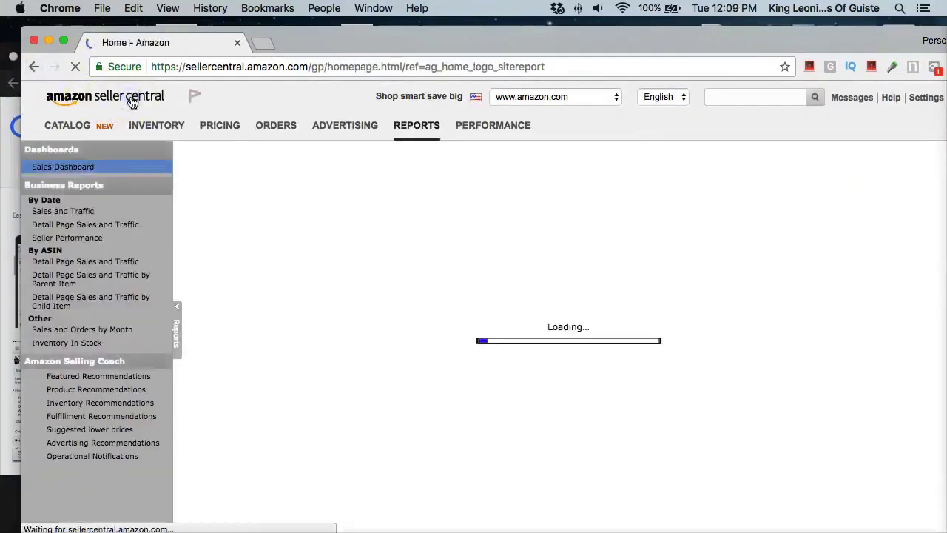
left_click(132, 100)
scroll(596, 305, "down", 1)
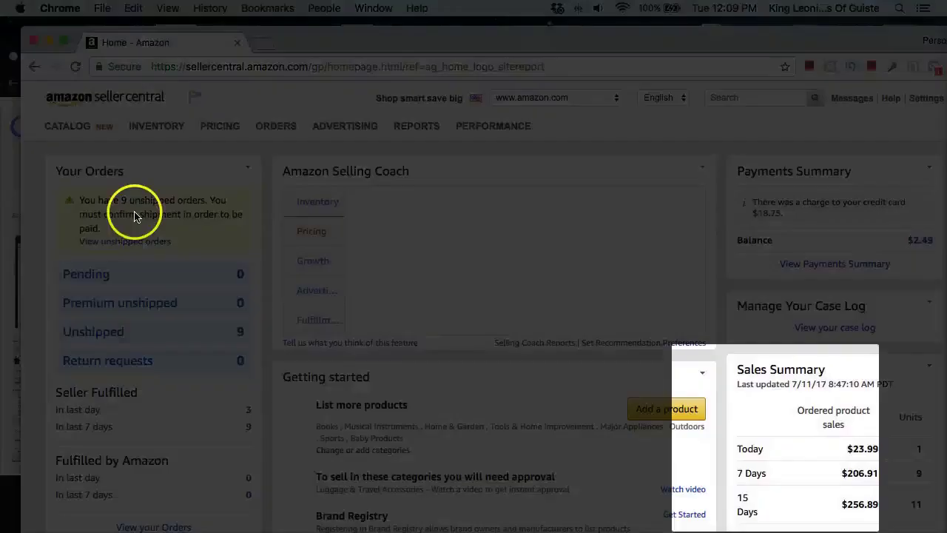